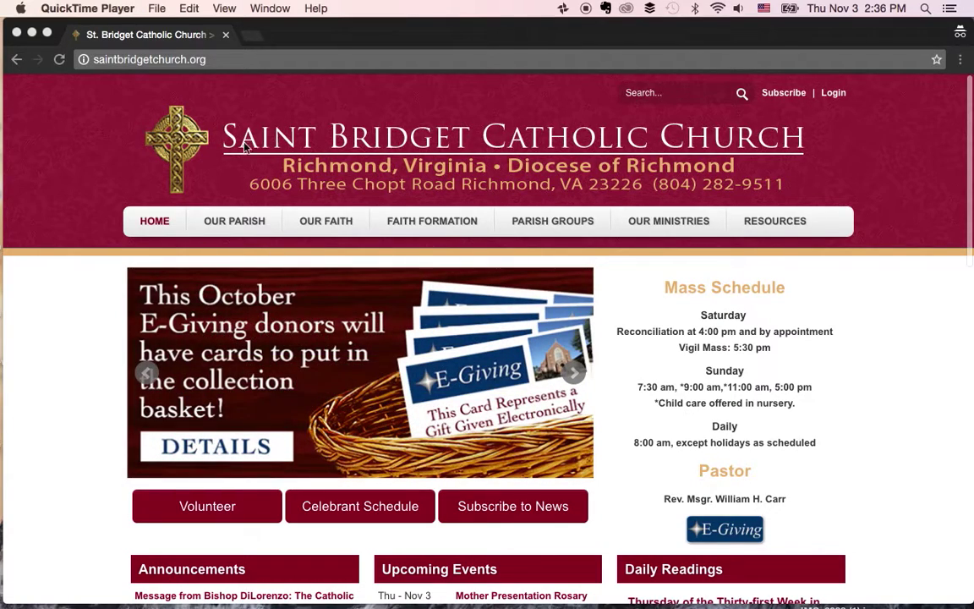
# - Append /data to the saintbridgetchurch.org address in Chrome's address bar
pyautogui.click(258, 61)
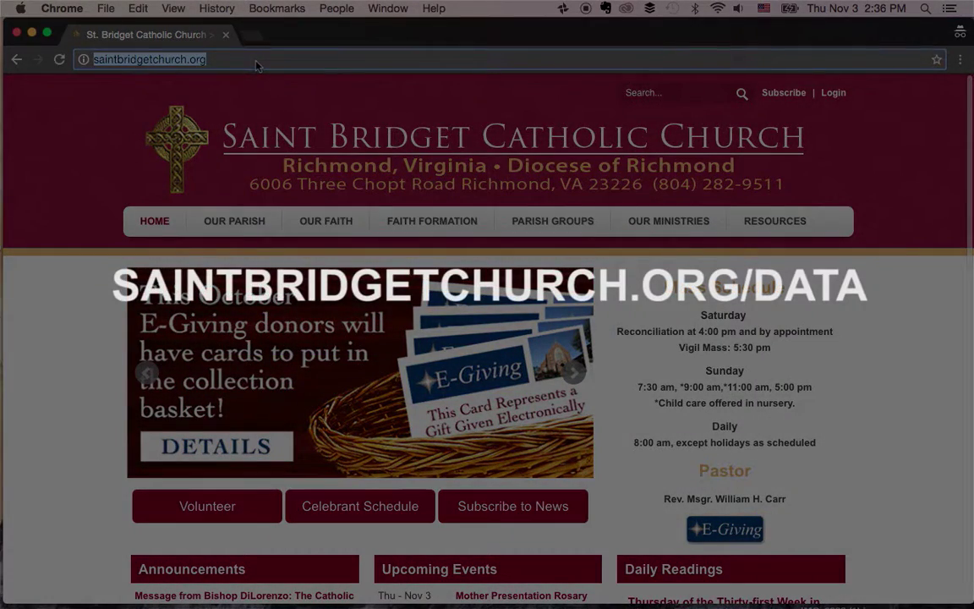
pyautogui.press('Right')
pyautogui.write('/data')
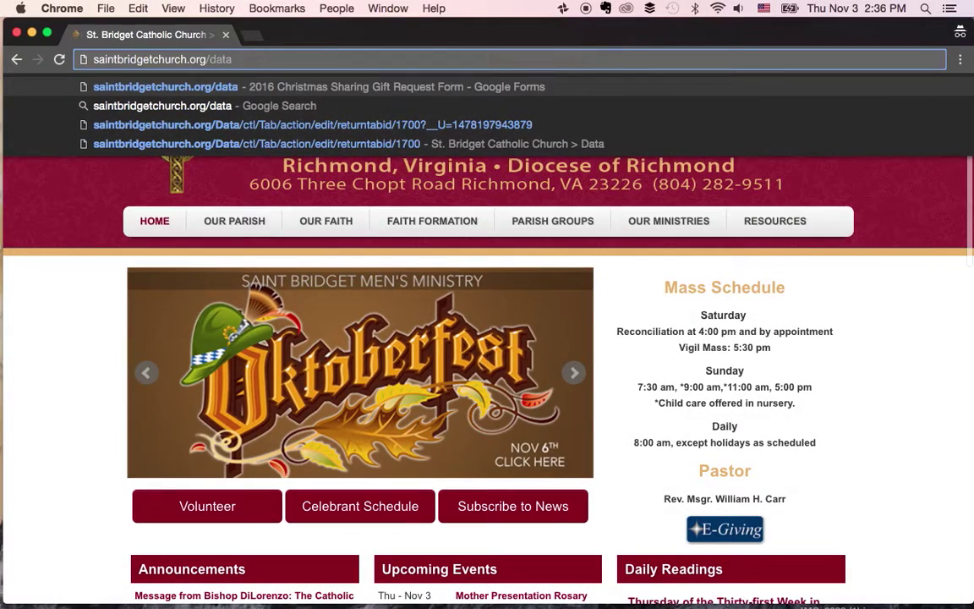
# - Load the gift request form, review the scanned request in Preview, and move the PDF aside
pyautogui.press('Return')
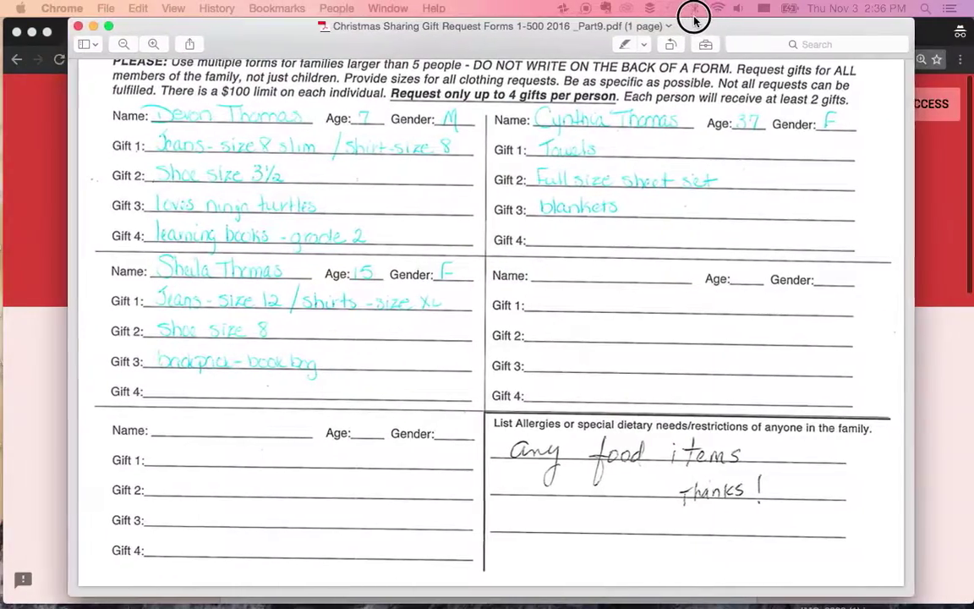
pyautogui.scroll(5, 605, 214)
pyautogui.scroll(-1, 605, 214)
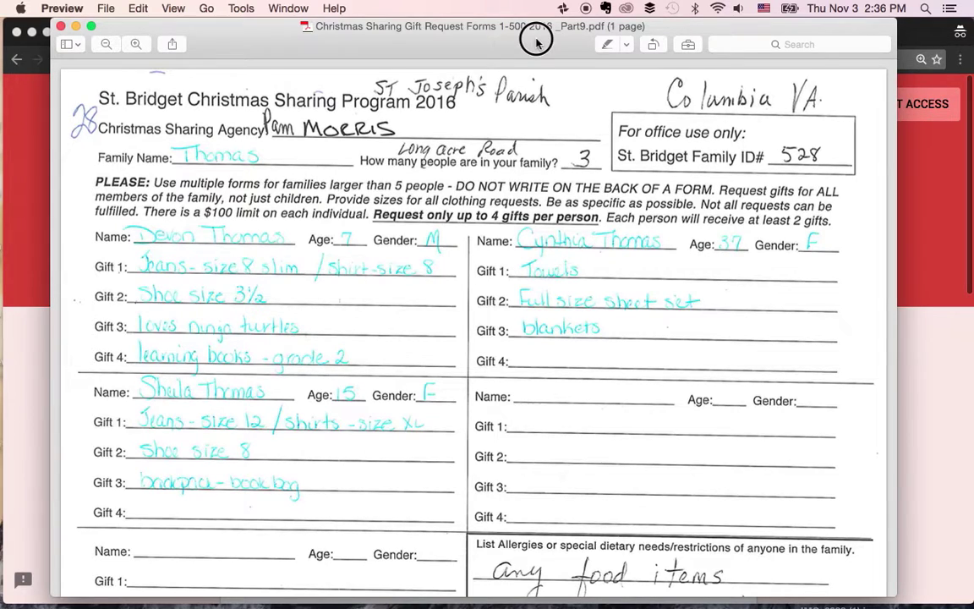
pyautogui.moveTo(535, 28); pyautogui.dragTo(4, 29)
# - Compare the scanned request against the form's agency question, then set the PDF aside
pyautogui.click(148, 126)
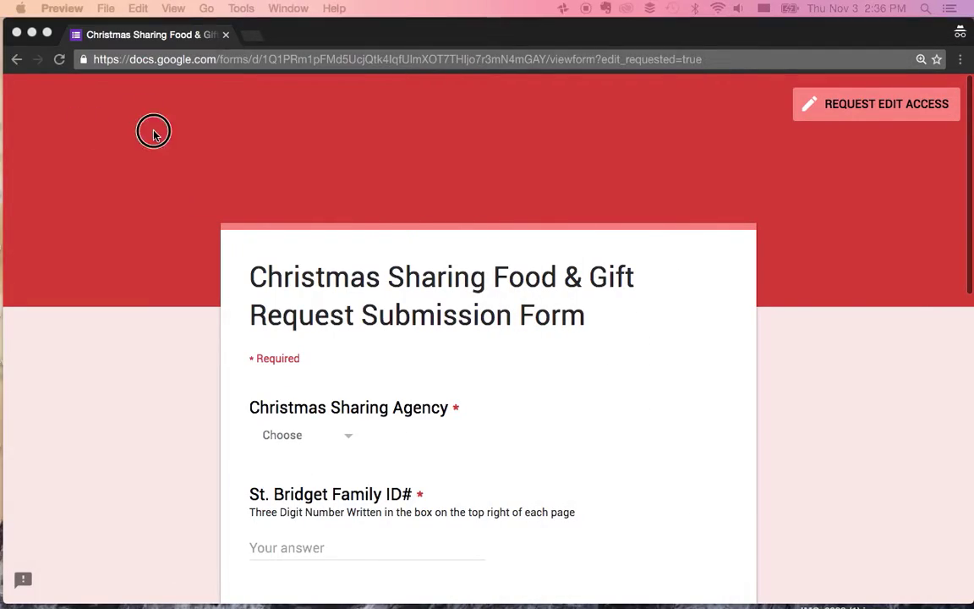
pyautogui.scroll(-5, 257, 161)
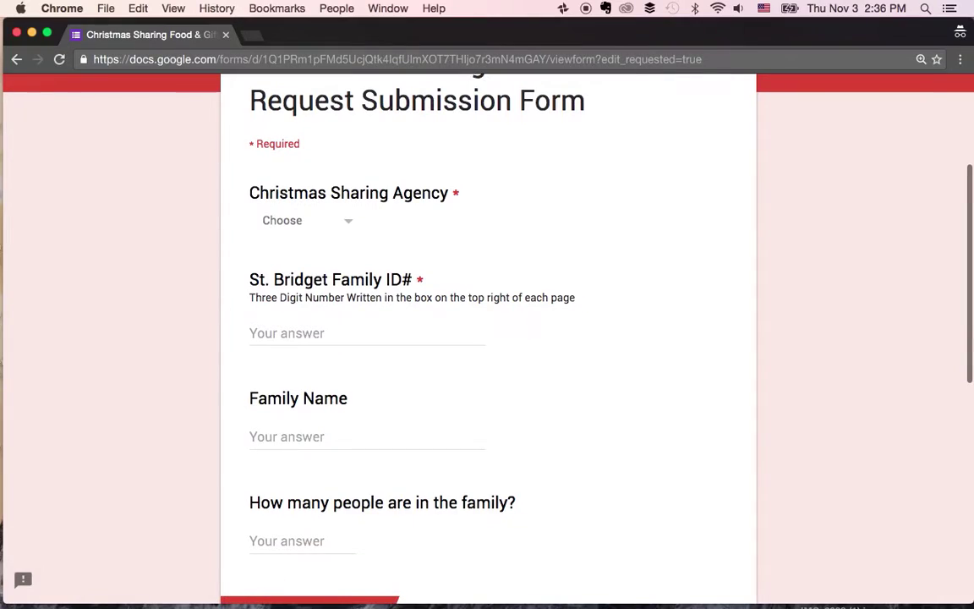
pyautogui.moveTo(8, 89); pyautogui.dragTo(545, 56)
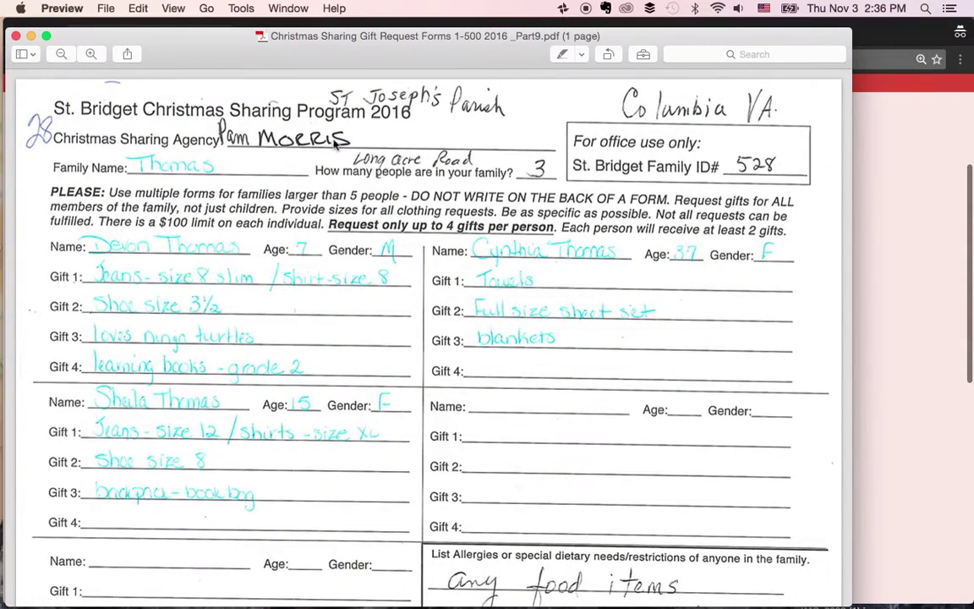
pyautogui.moveTo(379, 35); pyautogui.dragTo(0, 34)
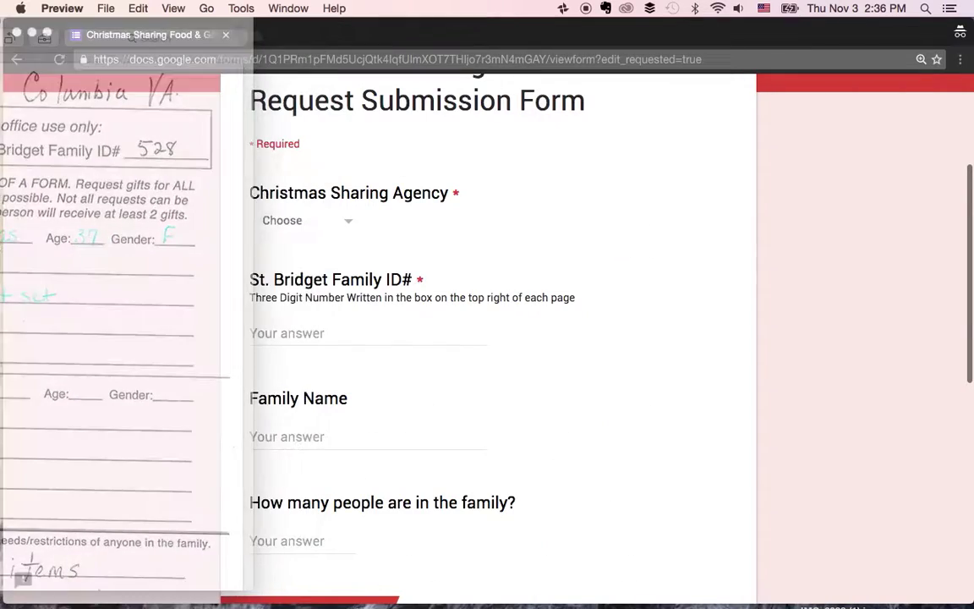
pyautogui.click(320, 231)
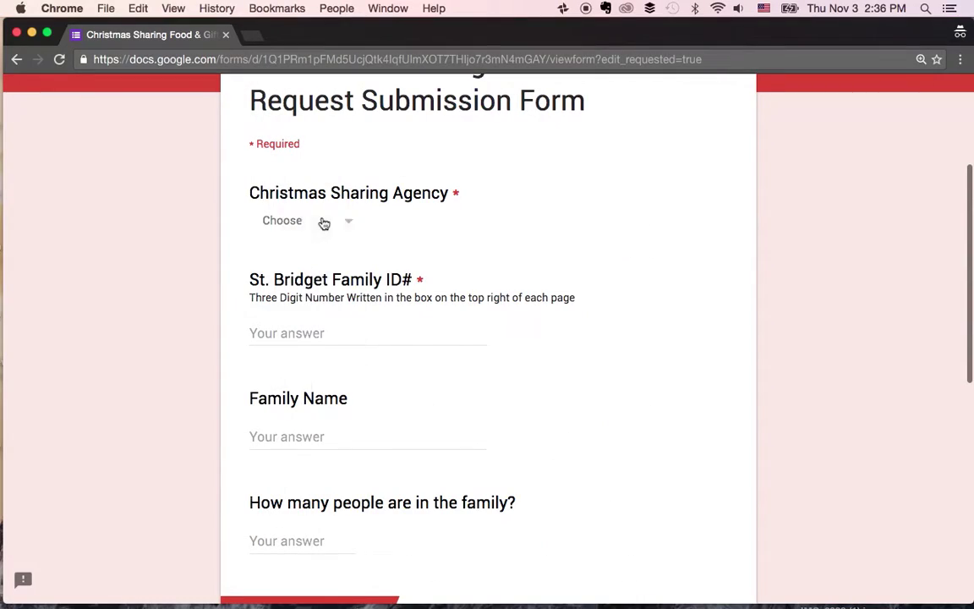
# - Pick the agency named on the scan from the Christmas Sharing Agency list and verify it
pyautogui.click(321, 222)
pyautogui.scroll(-3, 321, 332)
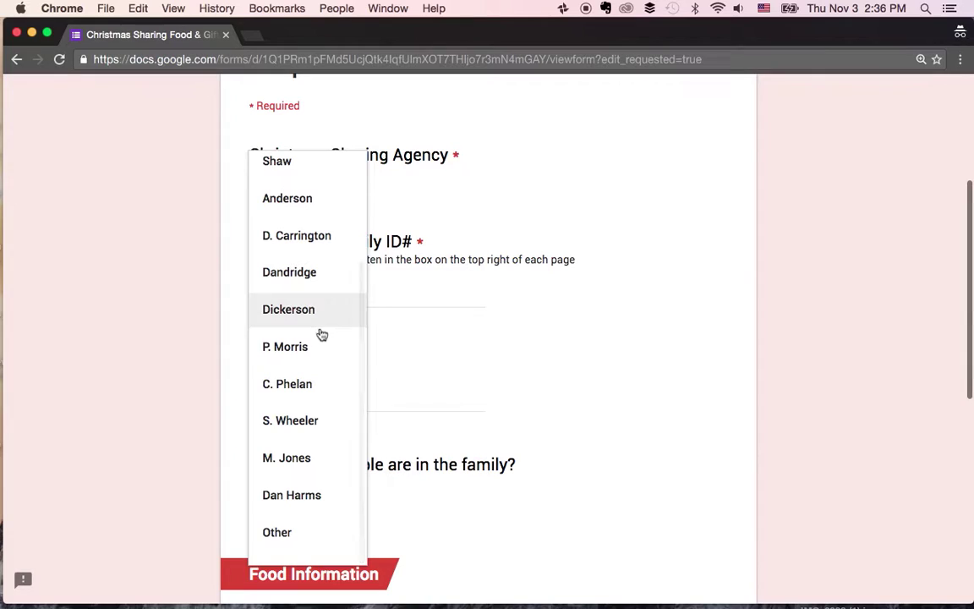
pyautogui.scroll(2, 306, 348)
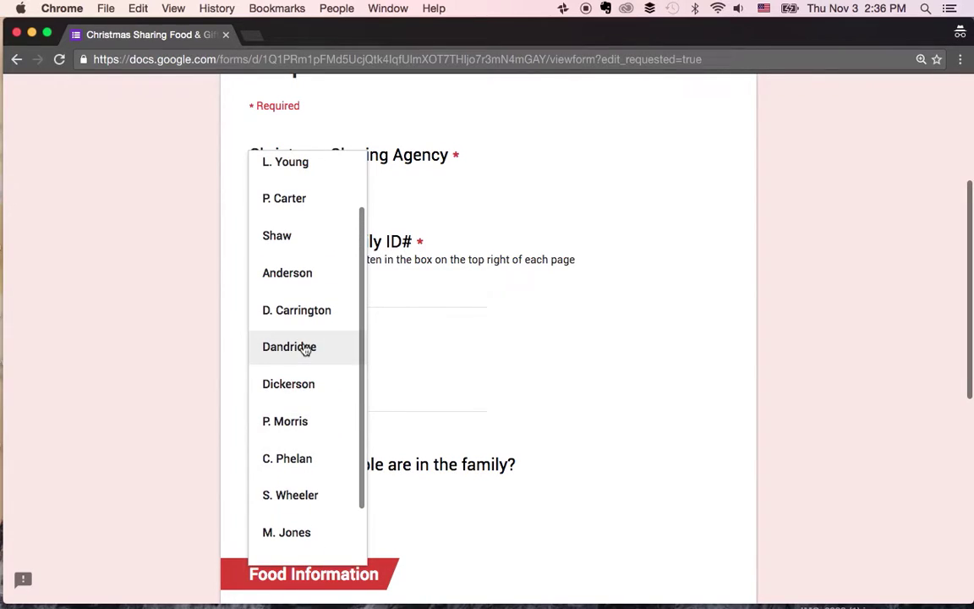
pyautogui.click(298, 421)
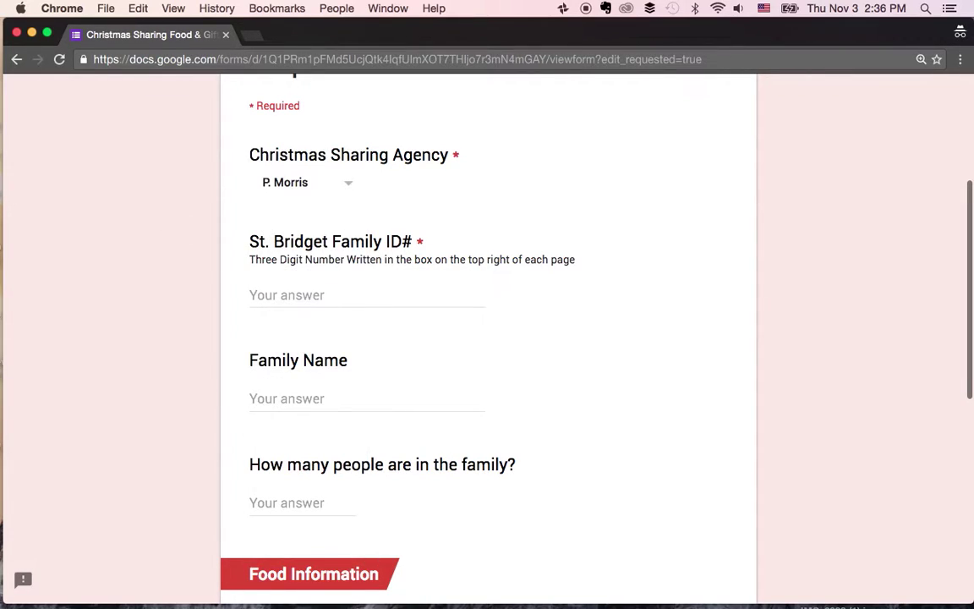
pyautogui.click(631, 87)
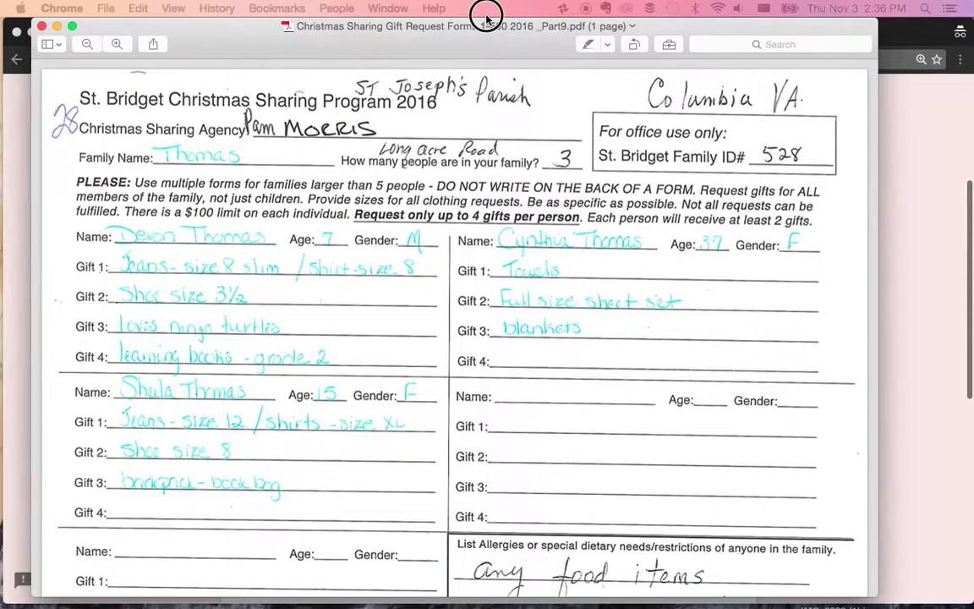
pyautogui.click(799, 152)
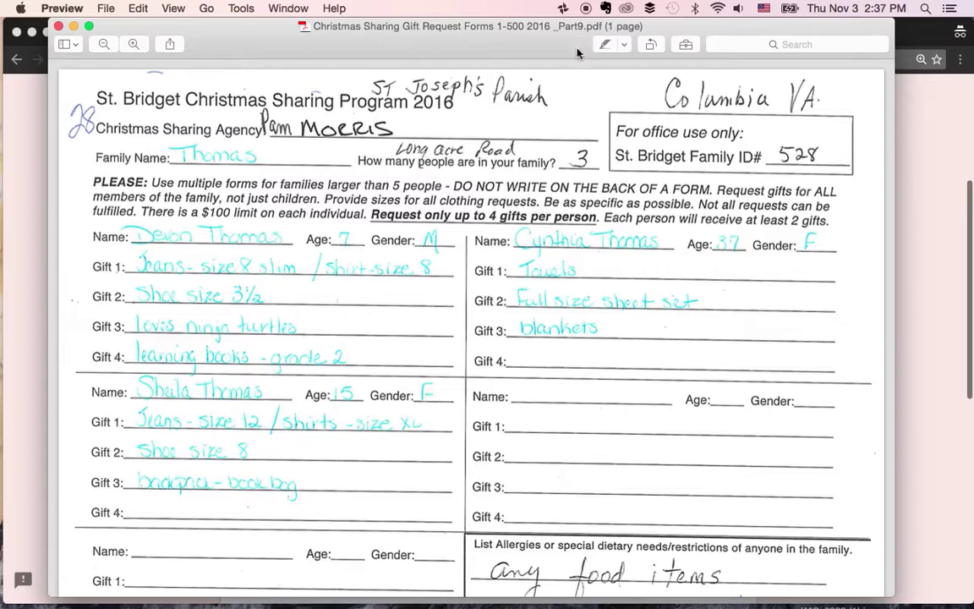
pyautogui.moveTo(528, 46); pyautogui.dragTo(8, 51)
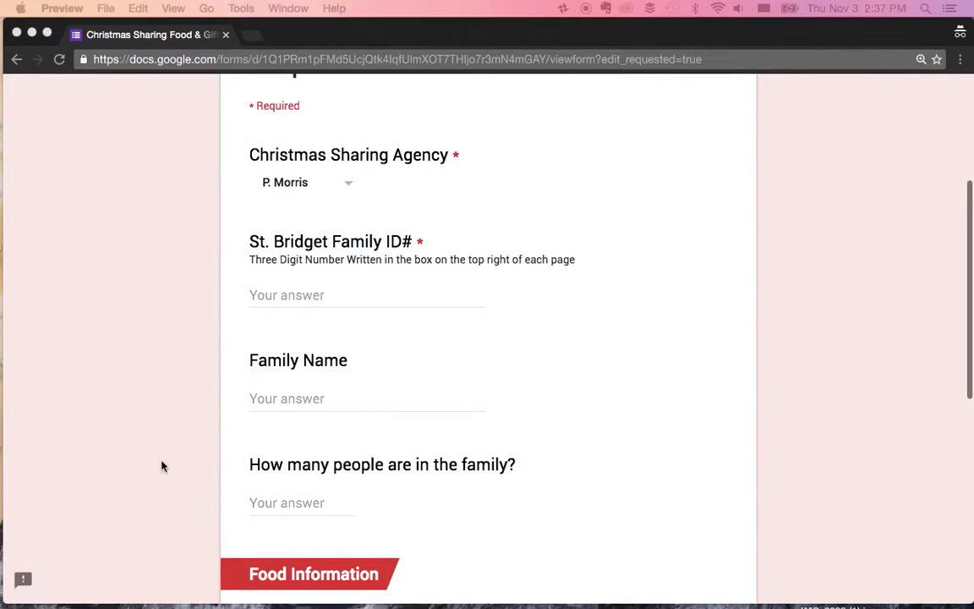
# - Enter the St. Bridget Family ID and the family's surname from the scan
pyautogui.click(316, 297)
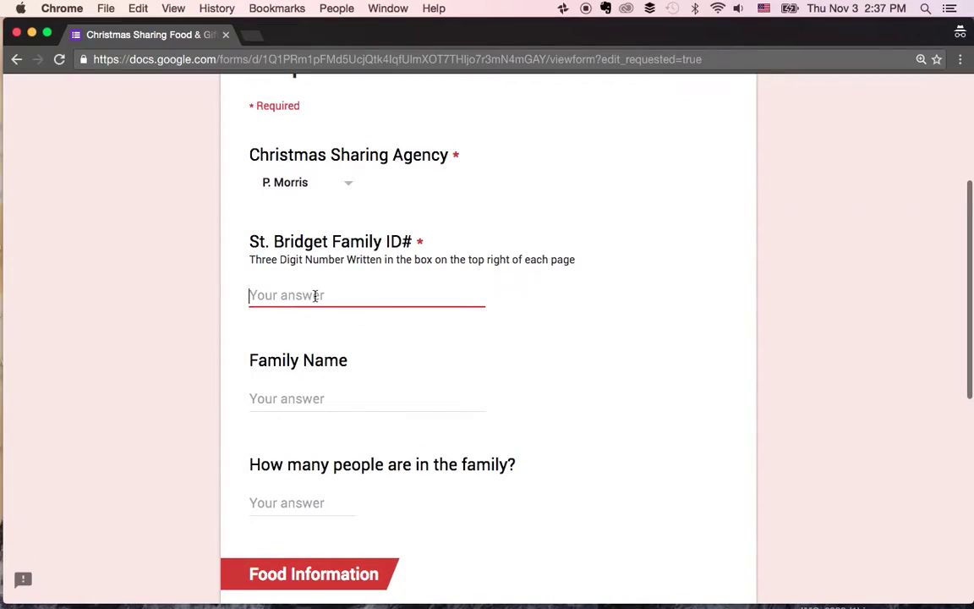
pyautogui.click(449, 390)
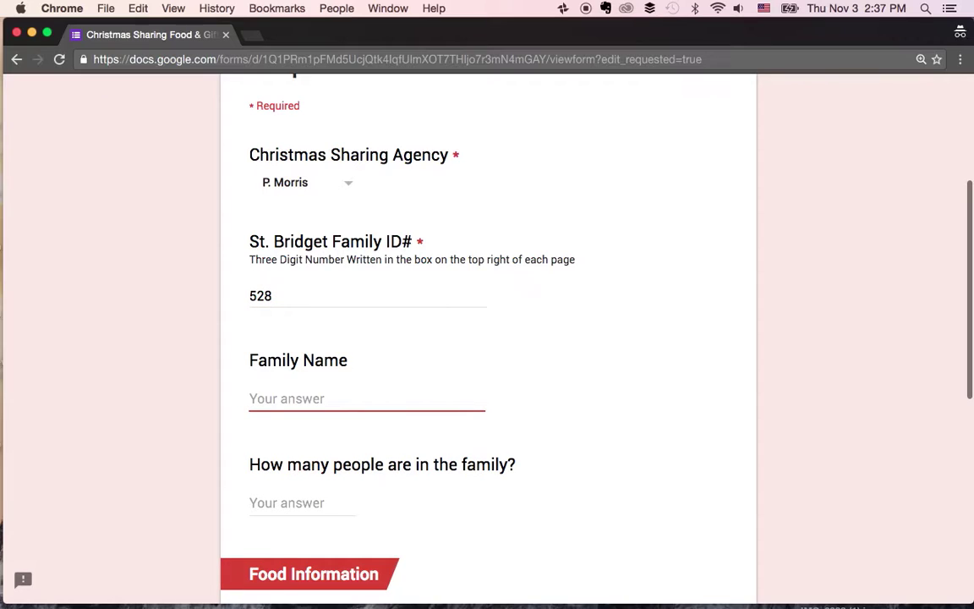
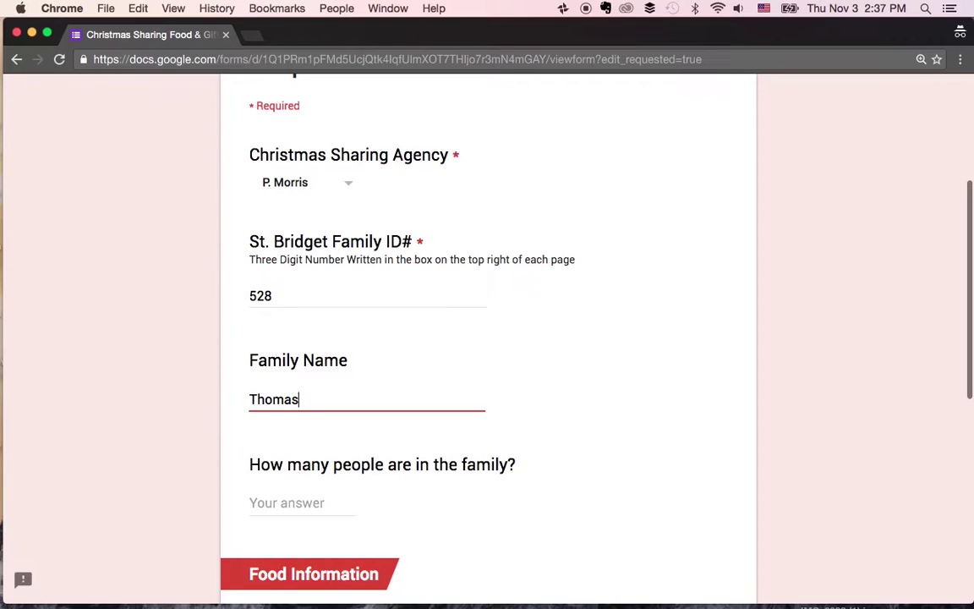
# - Check the scanned PDF, then enter 3 as the number of people in the family
pyautogui.press('super+Tab')
pyautogui.moveTo(844, 113); pyautogui.dragTo(456, 26)
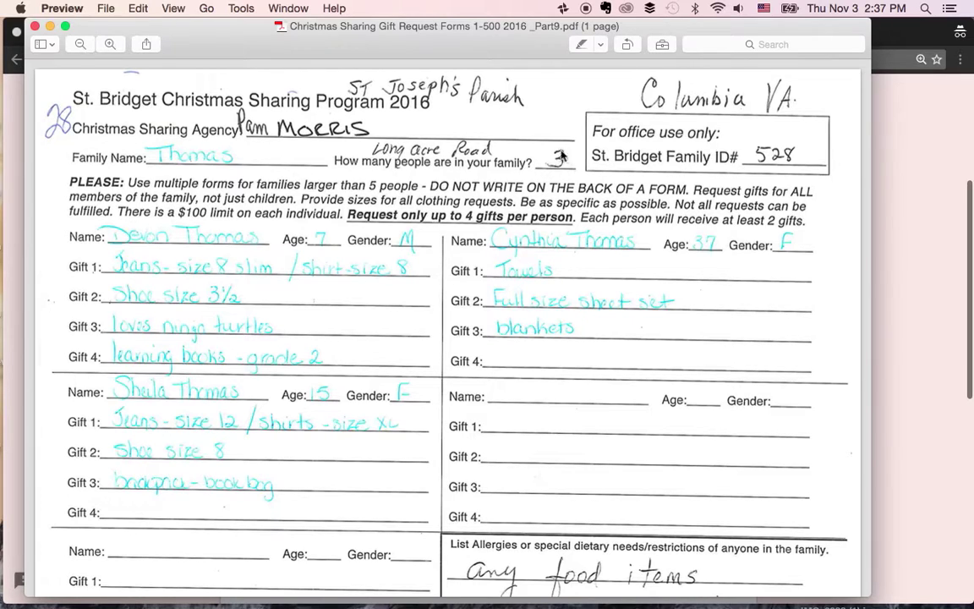
pyautogui.doubleClick(487, 26)
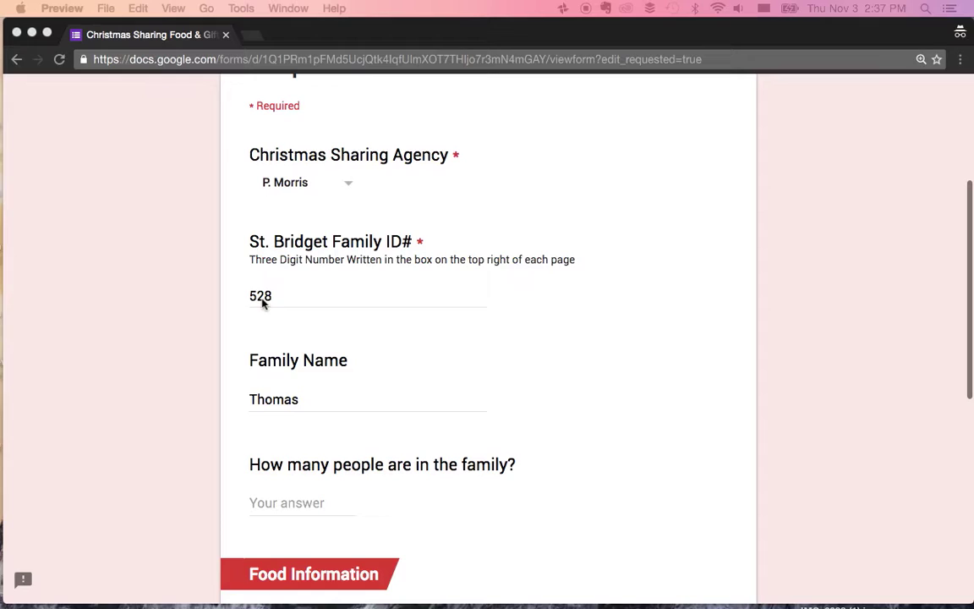
pyautogui.click(283, 504)
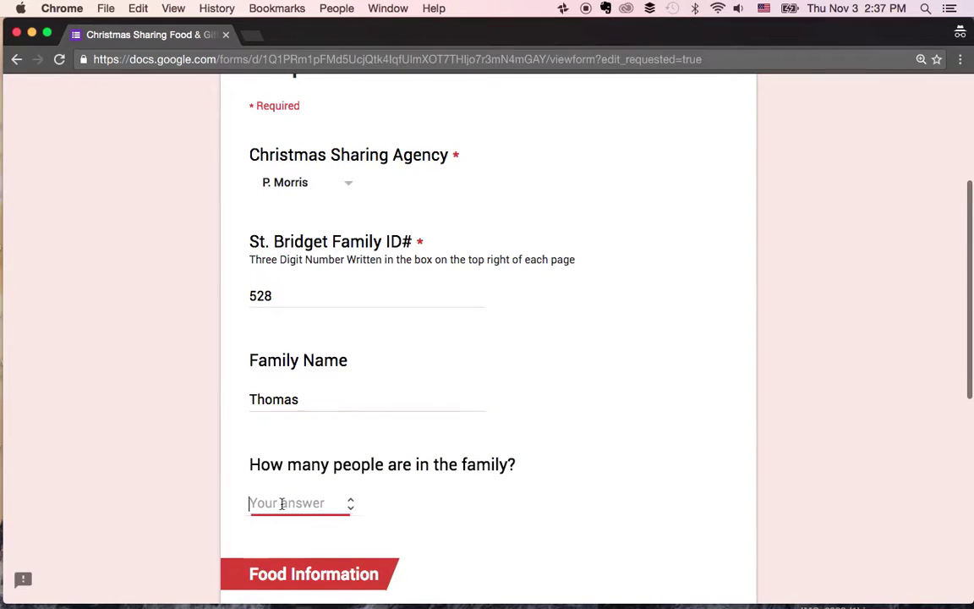
pyautogui.write('3')
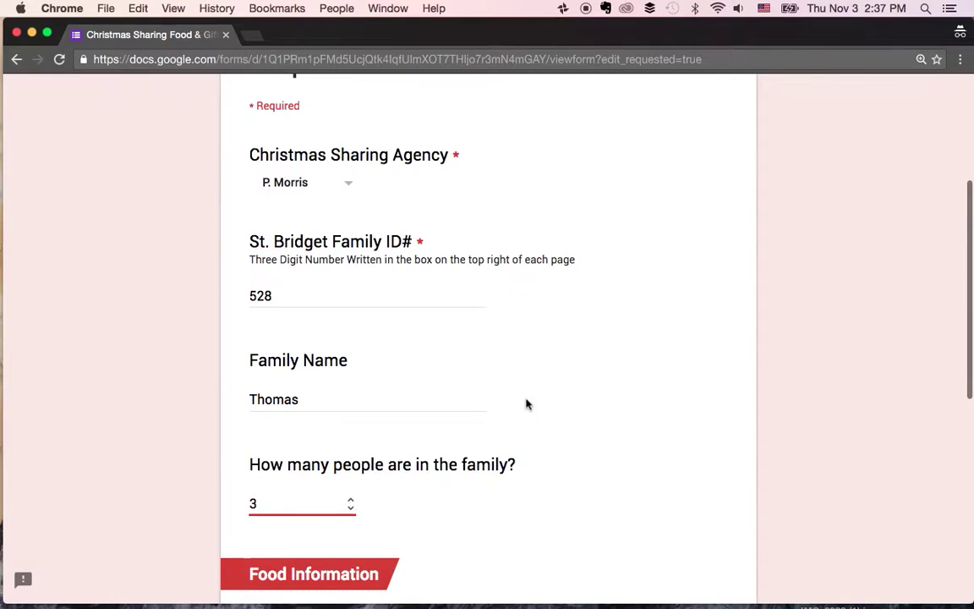
pyautogui.scroll(-5, 526, 404)
# - Review the food information on the scanned request before returning to the form
pyautogui.scroll(-2, 346, 163)
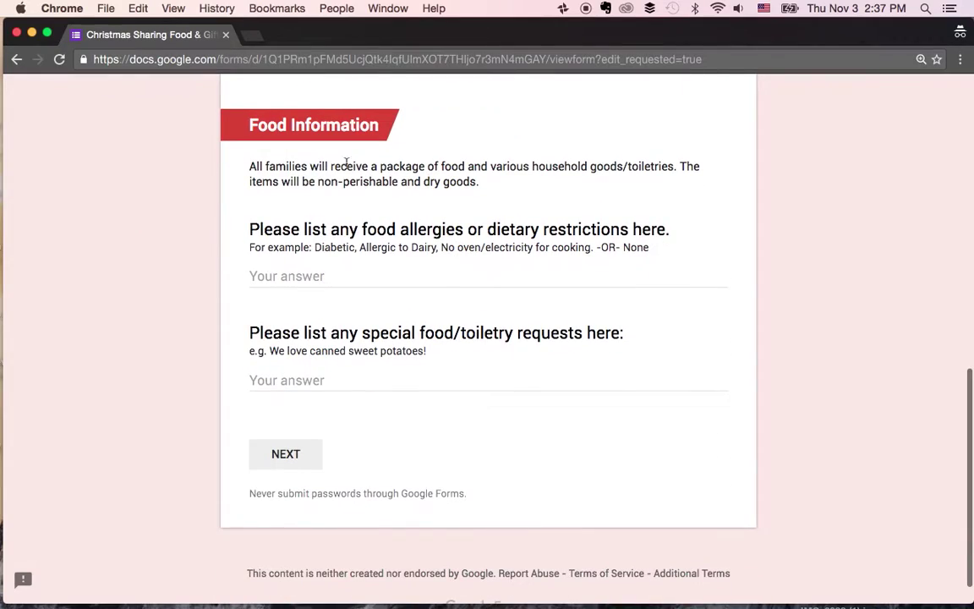
pyautogui.press('super+Tab')
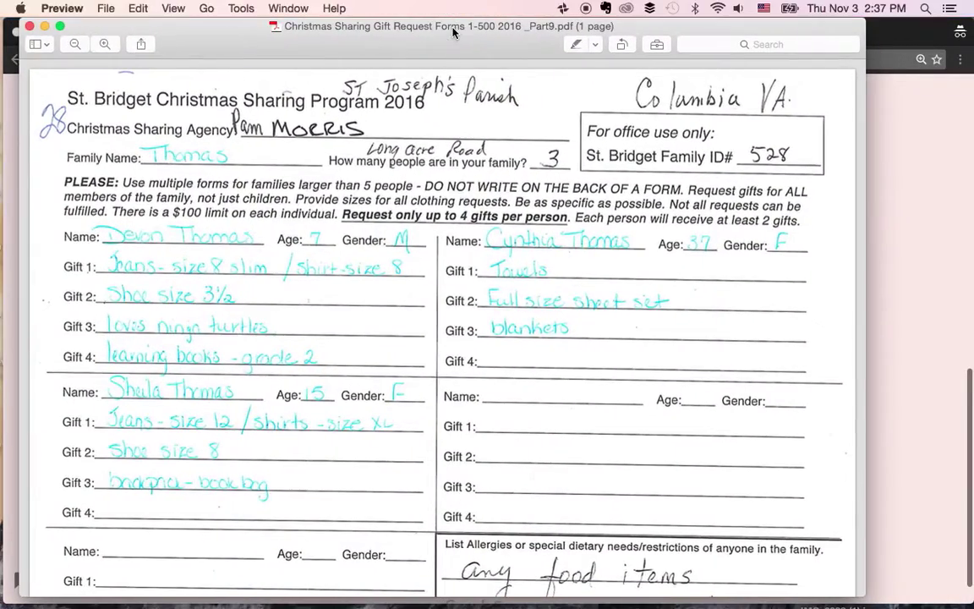
pyautogui.scroll(-5, 546, 484)
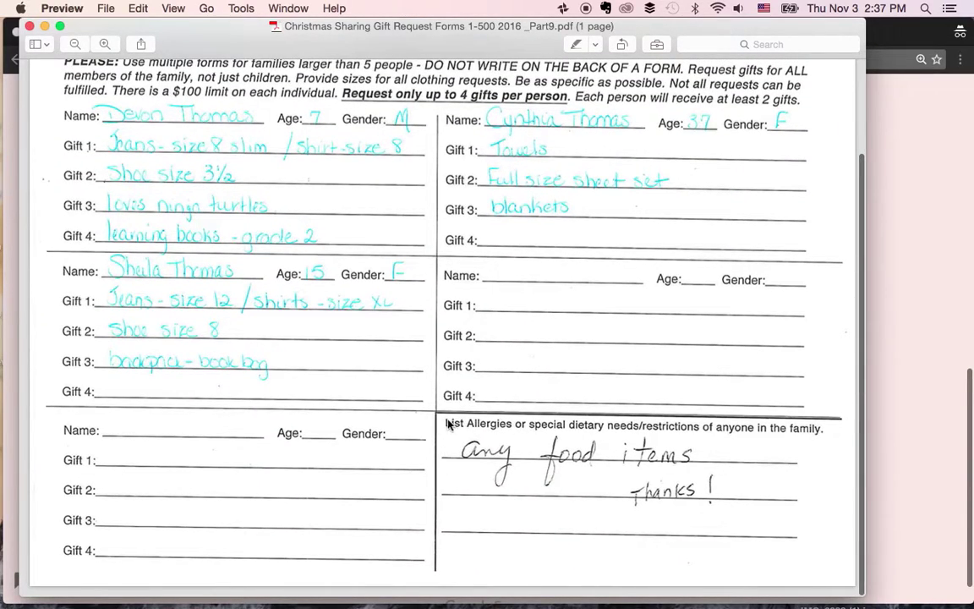
pyautogui.press('super+m')
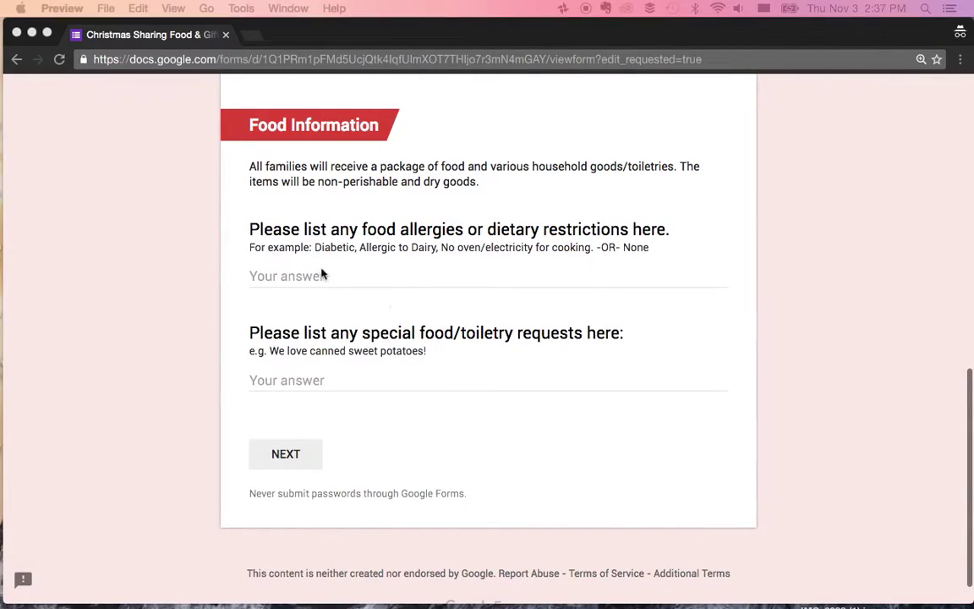
# - Answer food allergies and special requests with 'Anything' and continue to Gift Recipient A
pyautogui.click(386, 279)
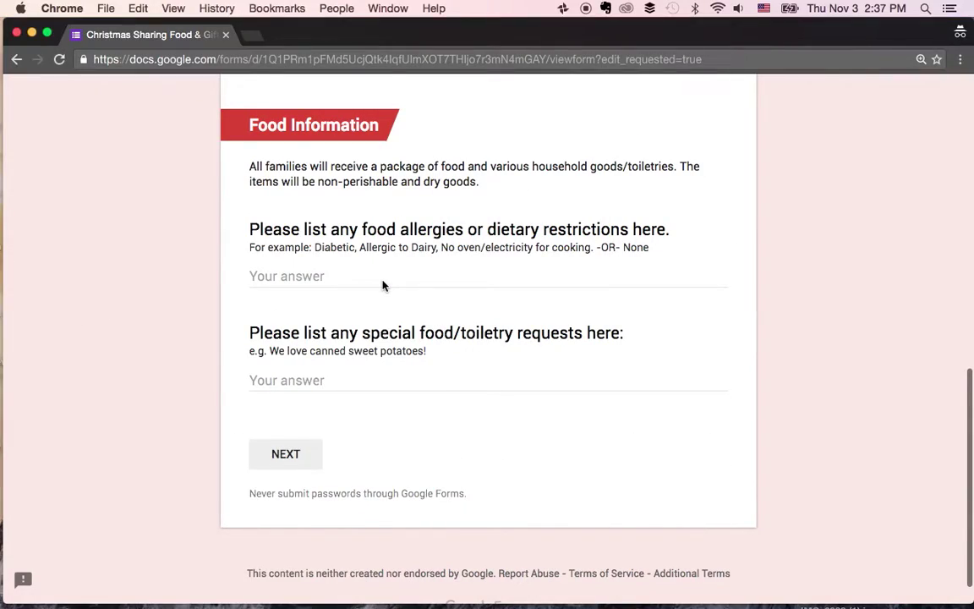
pyautogui.click(382, 280)
pyautogui.write('Any')
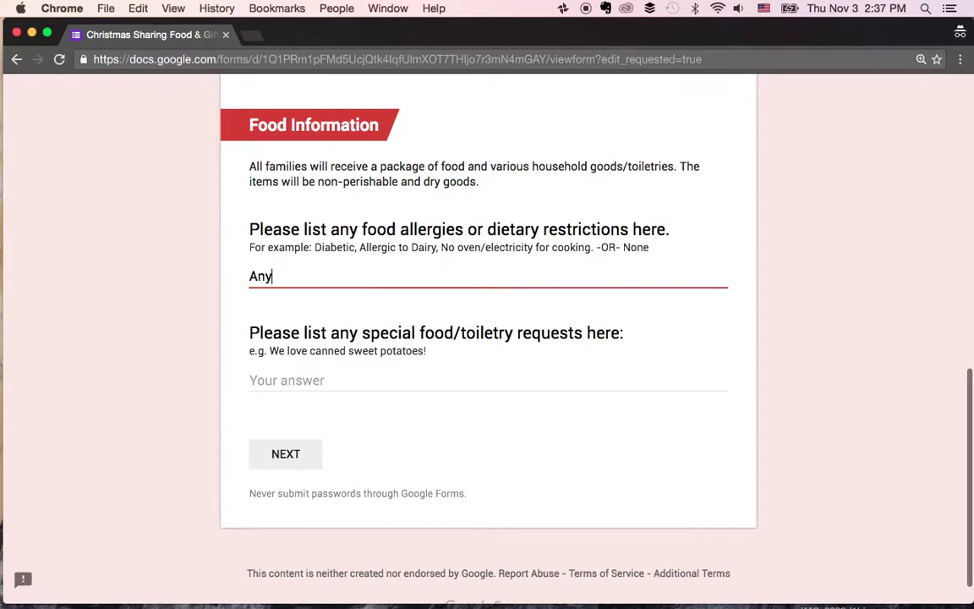
pyautogui.write('thing')
pyautogui.press('Tab')
pyautogui.write('Anything')
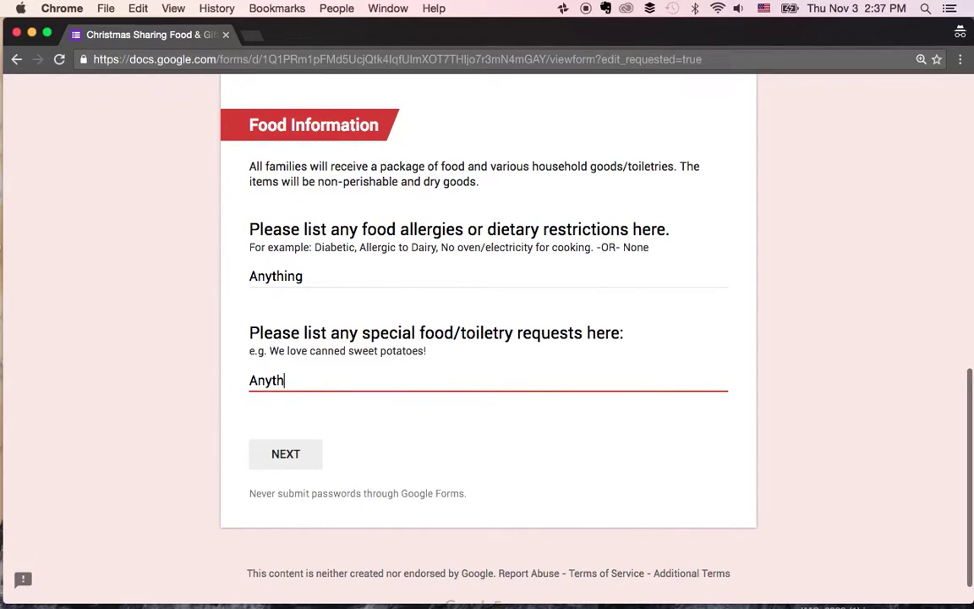
pyautogui.press('Tab')
pyautogui.click(306, 463)
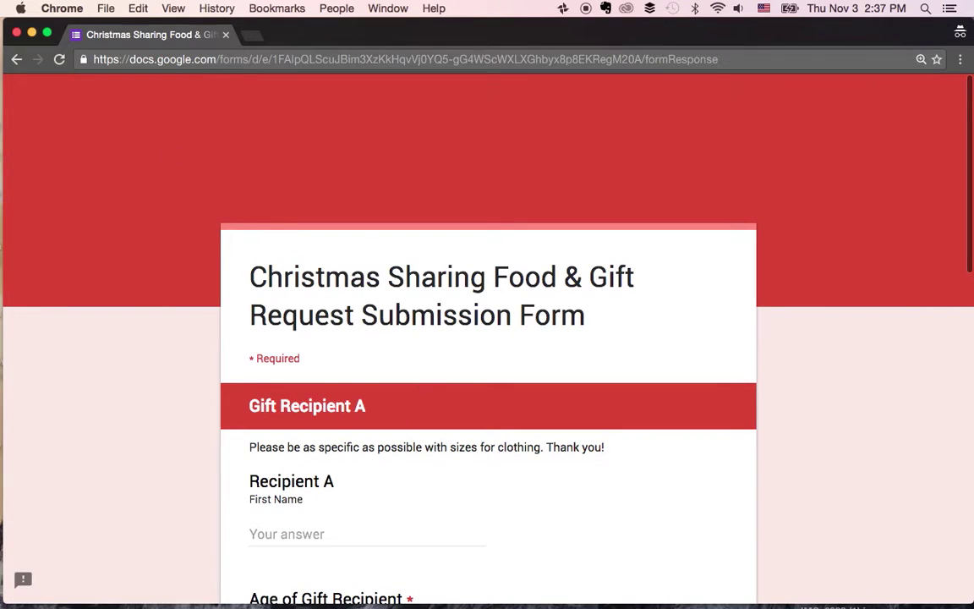
# - Read Recipient A's details on the scanned request, then return to the web form
pyautogui.press('super+Tab')
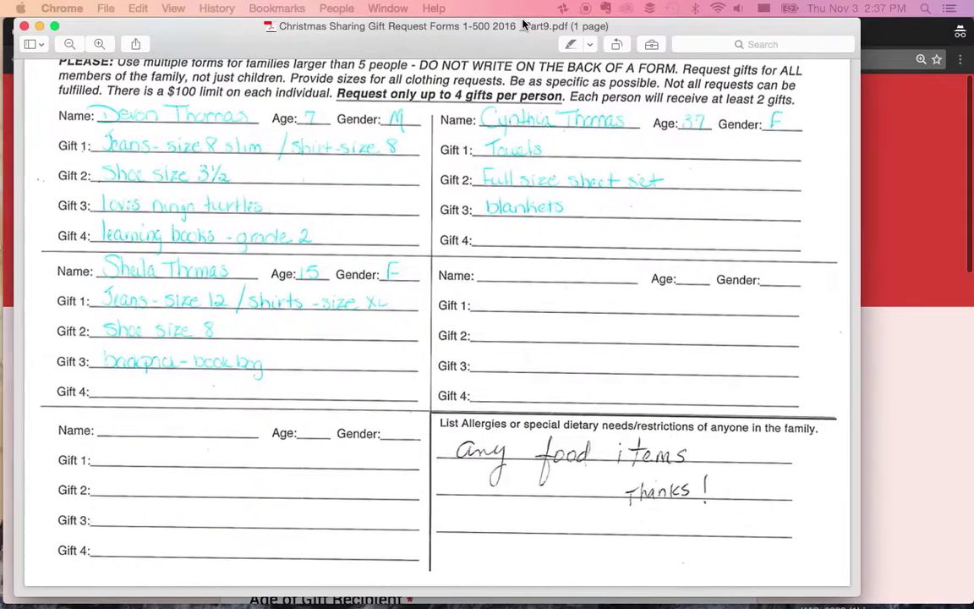
pyautogui.scroll(5, 362, 254)
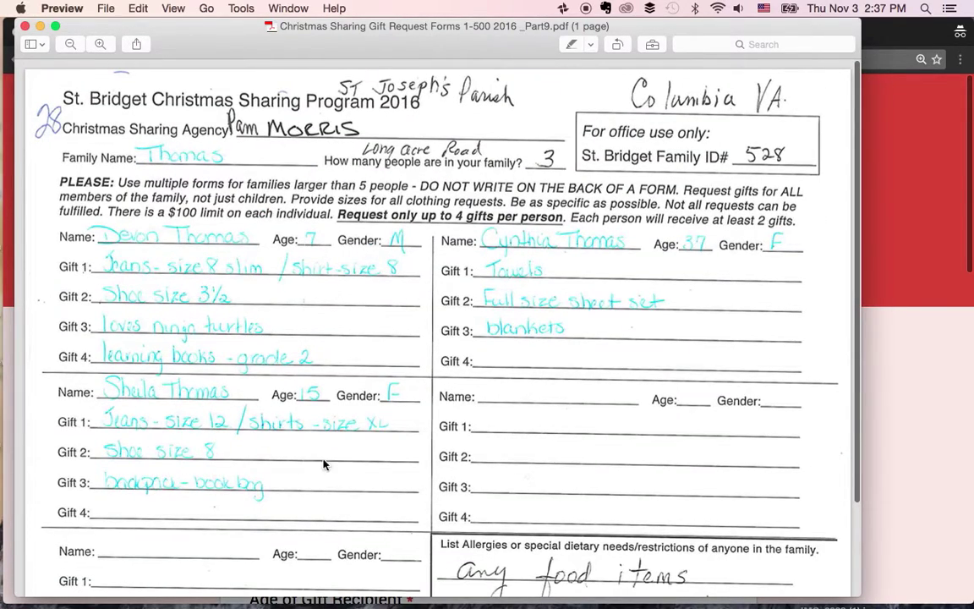
pyautogui.press('super+Tab')
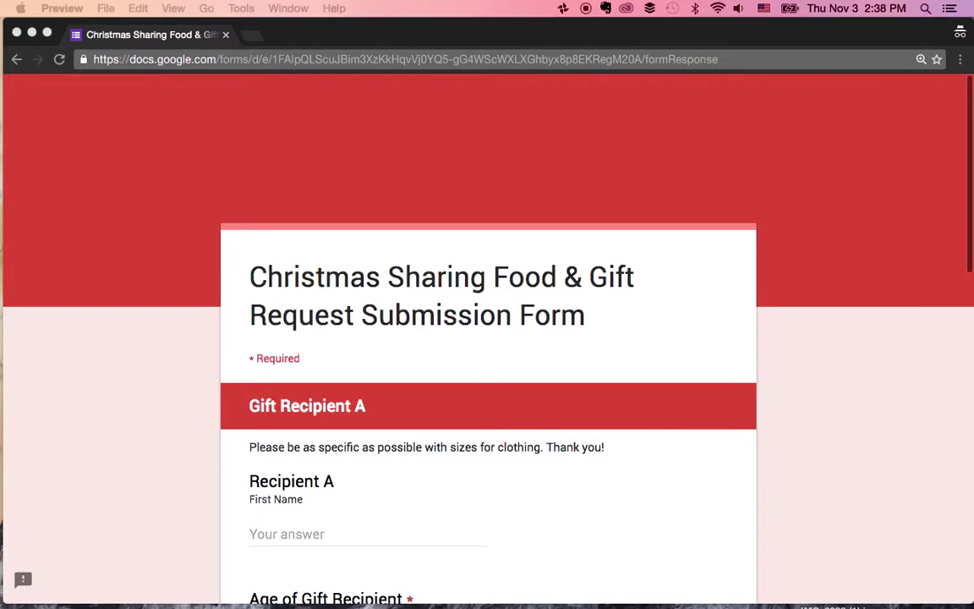
pyautogui.scroll(-2, 353, 407)
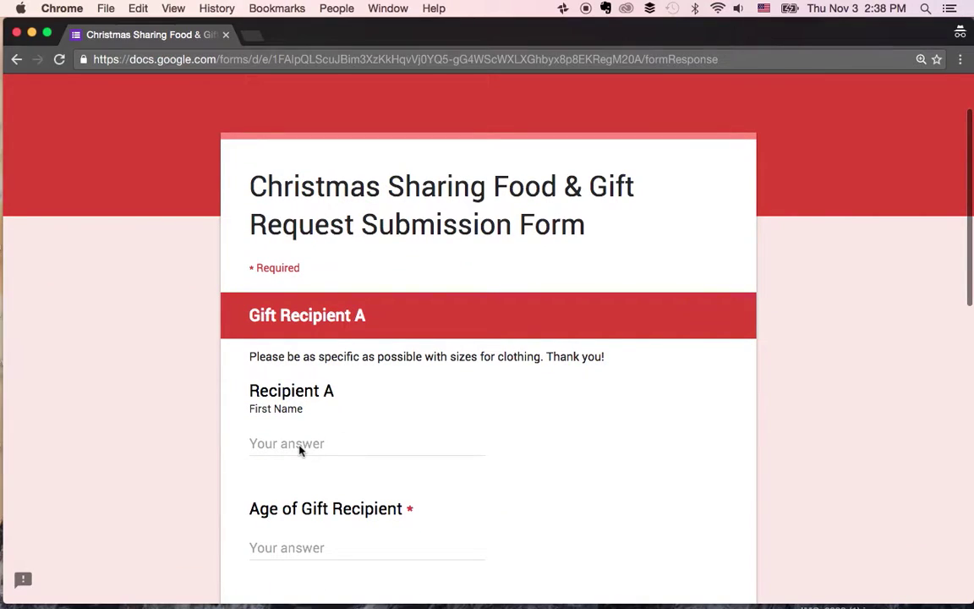
# - Enter Recipient A's first name, age 7, and mark the recipient as male
pyautogui.click(299, 445)
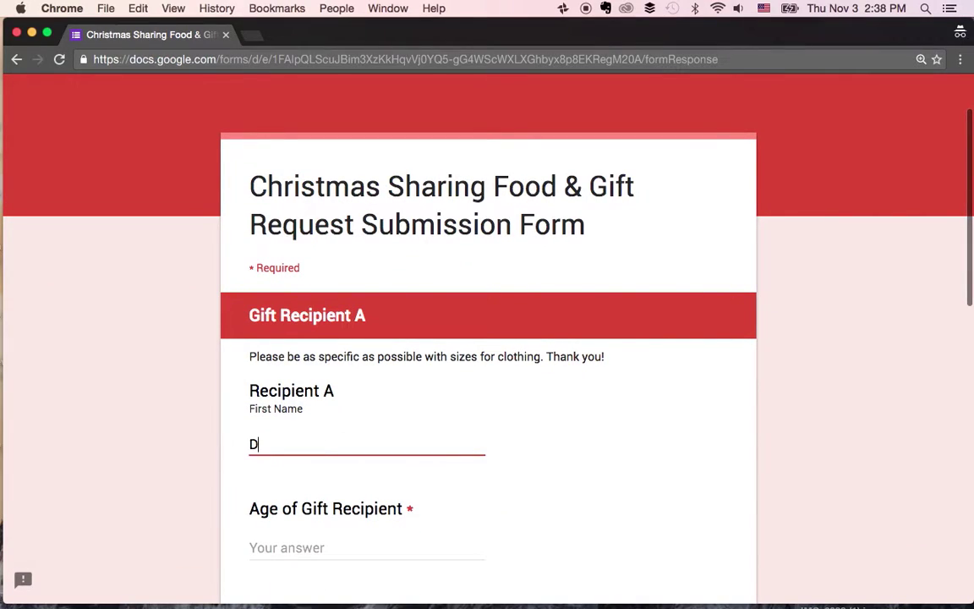
pyautogui.click(366, 548)
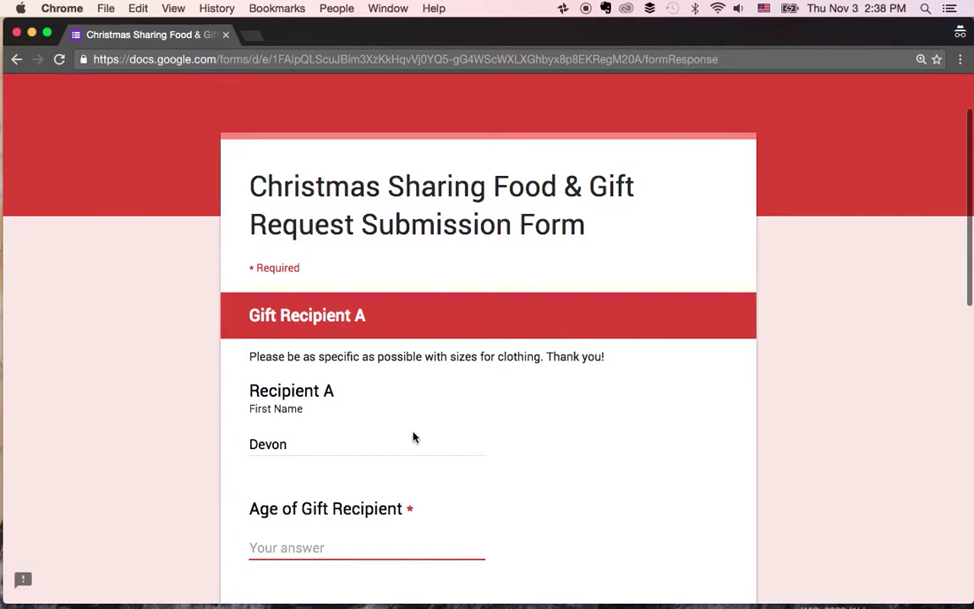
pyautogui.scroll(-2, 413, 437)
pyautogui.write('7')
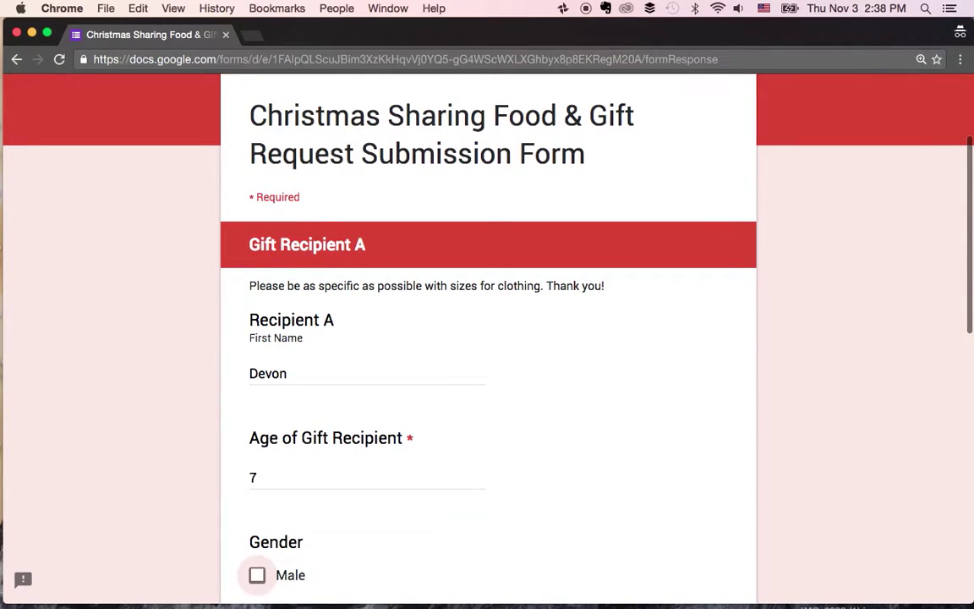
pyautogui.scroll(-5, 461, 541)
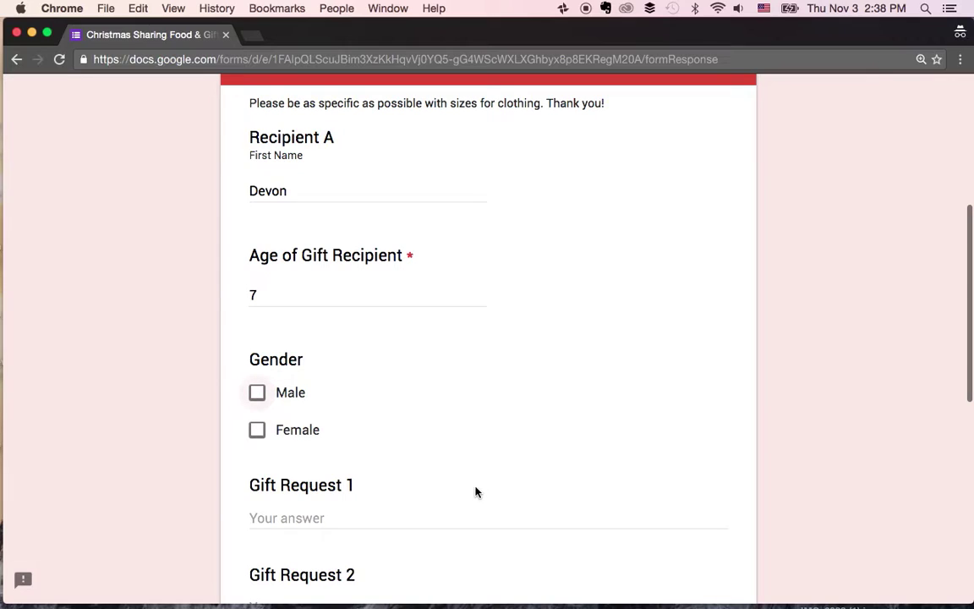
pyautogui.click(258, 400)
# - Enter slim jeans and shirt size 8 as Gift Request 1
pyautogui.scroll(-5, 397, 396)
pyautogui.click(308, 324)
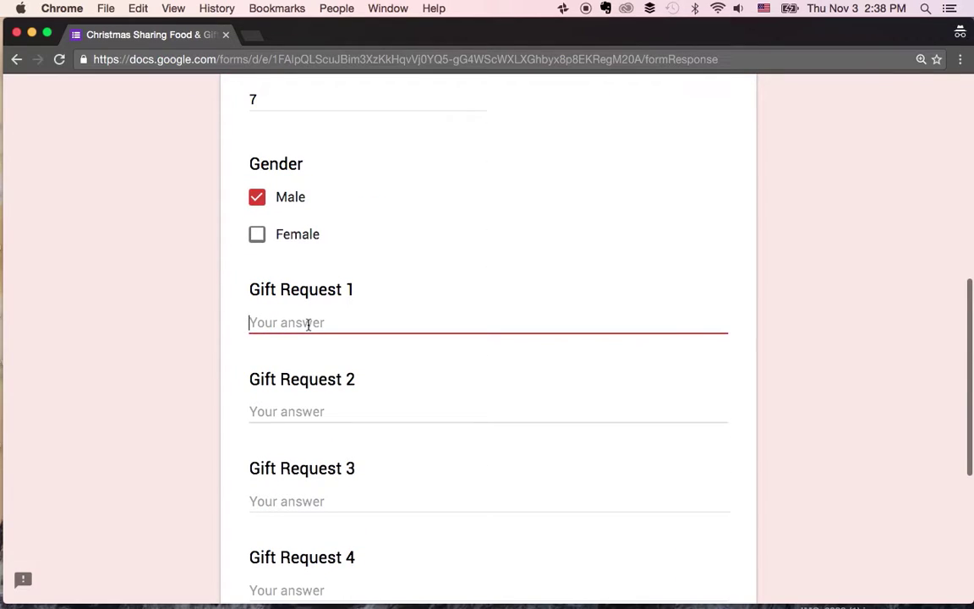
pyautogui.write('Jeanse')
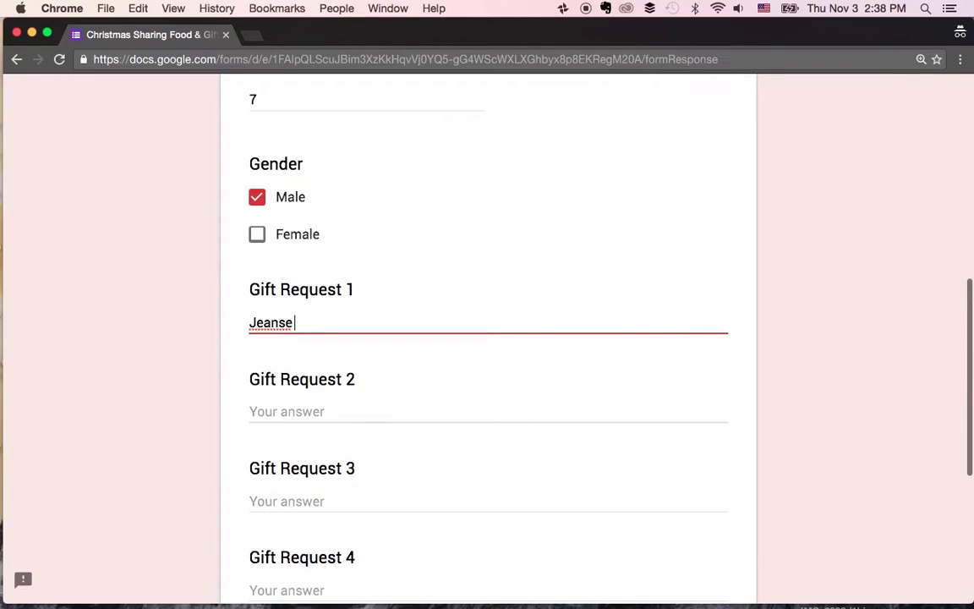
pyautogui.press('BackSpace')
pyautogui.press('BackSpace')
pyautogui.press('BackSpace')
pyautogui.write('ns -0')
pyautogui.write('ize 8')
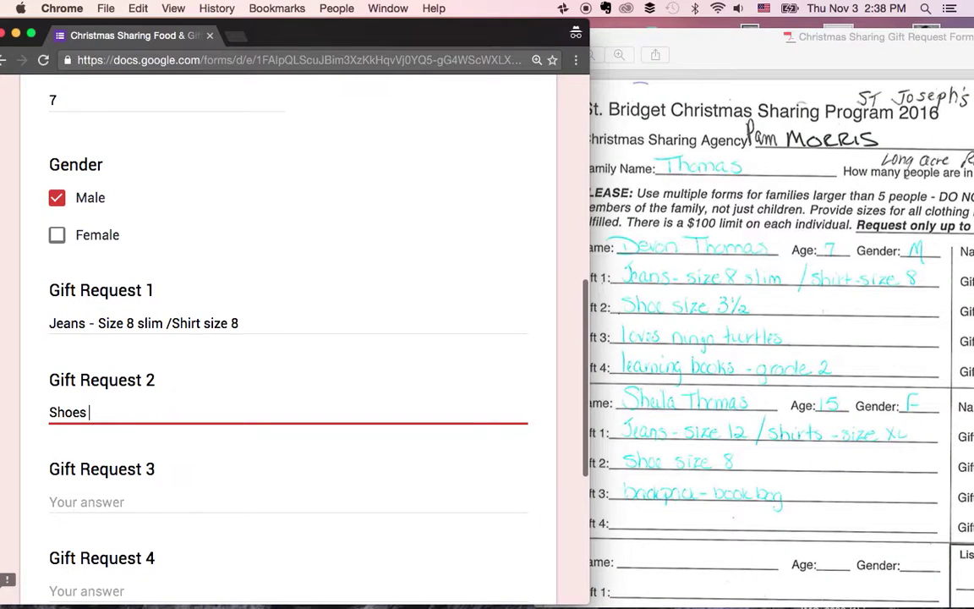
pyautogui.write('Size 3.5')
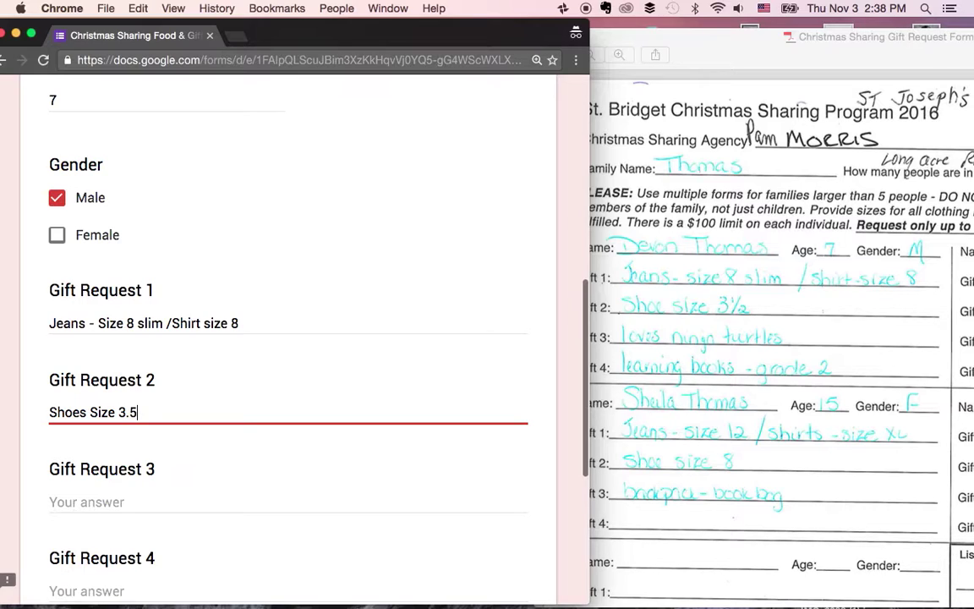
# - Add 'Loves Ninja Turtles' and 'Grade 2 Learning Books' as Gift Requests 3 and 4
pyautogui.click(50, 501)
pyautogui.write('Loves Ninja ')
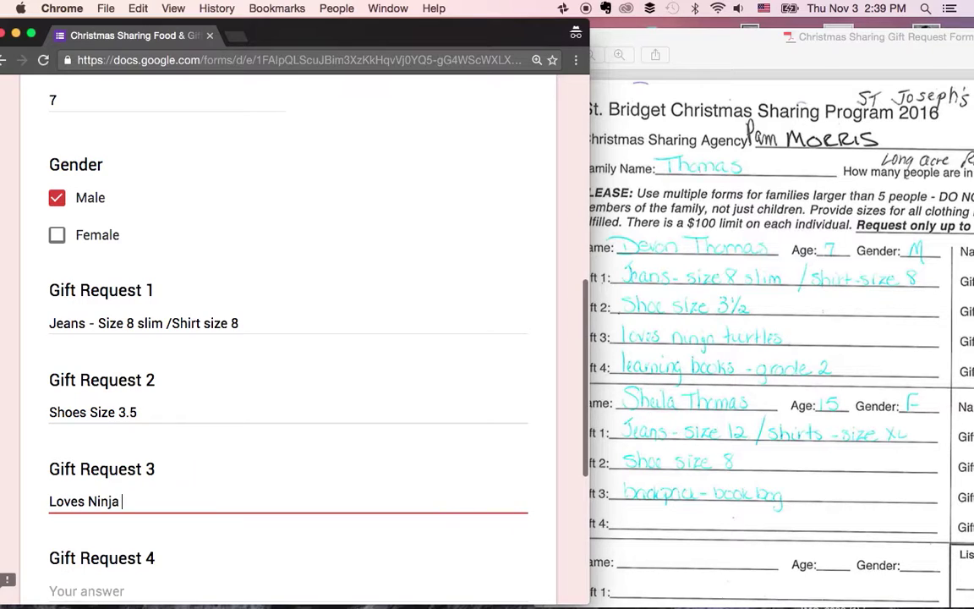
pyautogui.write('Turtles')
pyautogui.press('Tab')
pyautogui.write('Grade 2 ')
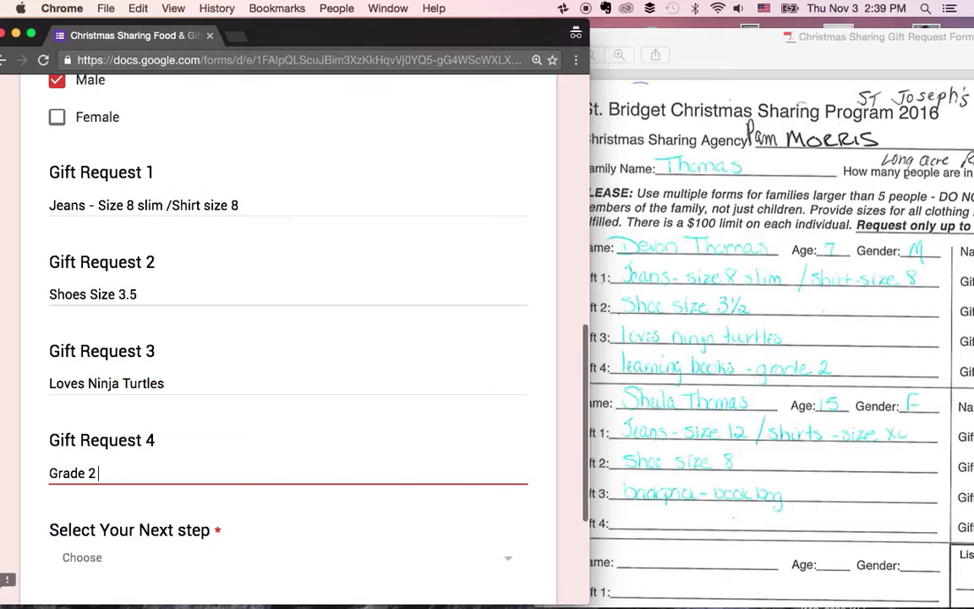
pyautogui.write('Learning Books')
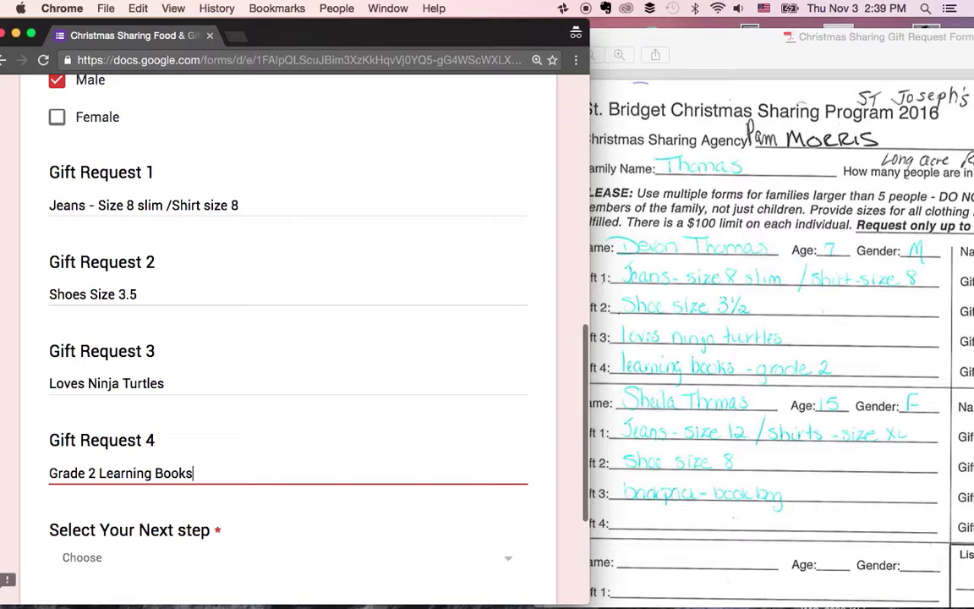
# - Set the next step to ENTER MORE GIFT REQUESTS and advance to Recipient B
pyautogui.scroll(-2, 252, 408)
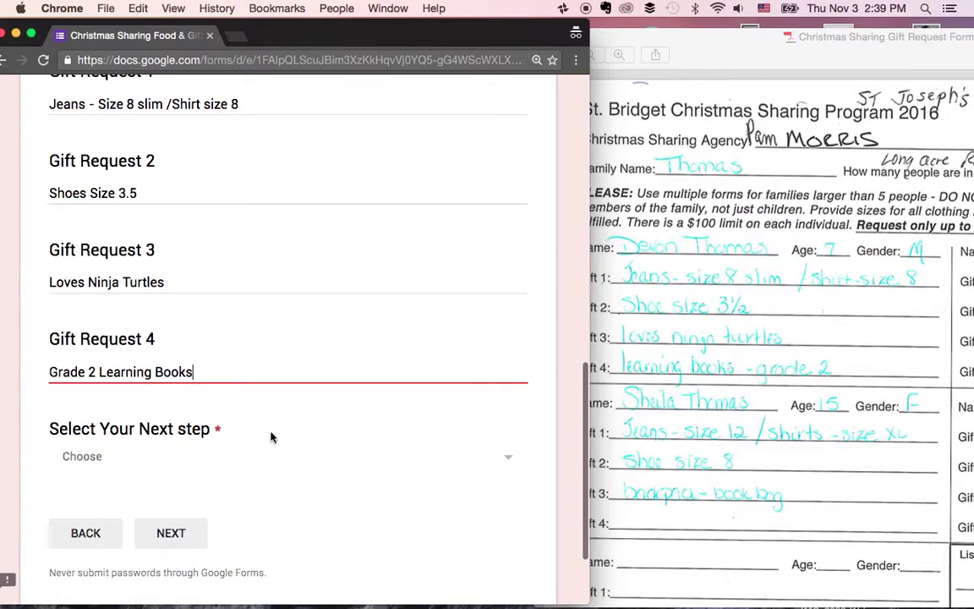
pyautogui.click(214, 470)
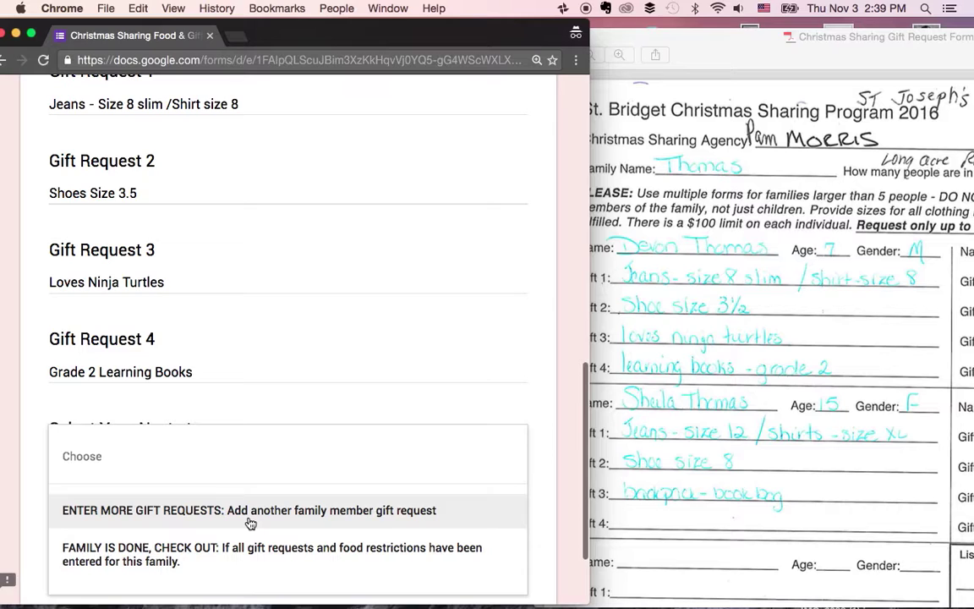
pyautogui.scroll(-1, 250, 523)
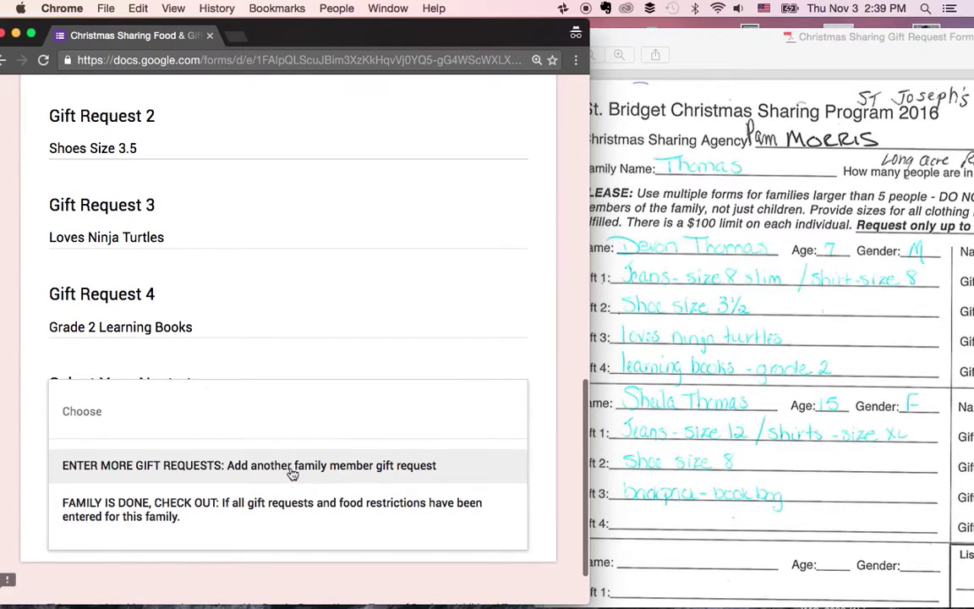
pyautogui.click(292, 470)
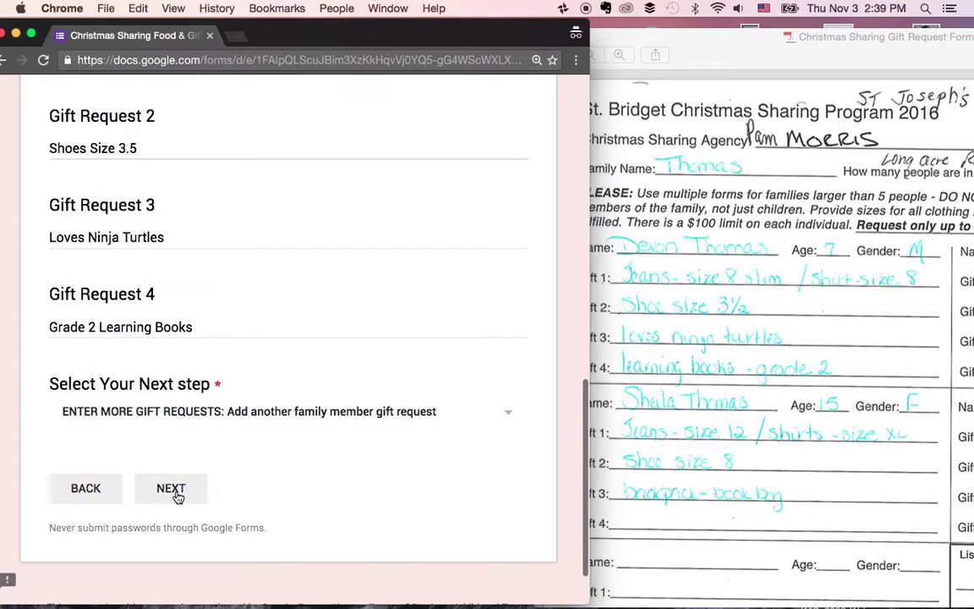
pyautogui.click(168, 493)
# - Enter Gift Recipient B's first name and advance to the Recipient C page
pyautogui.scroll(-5, 209, 445)
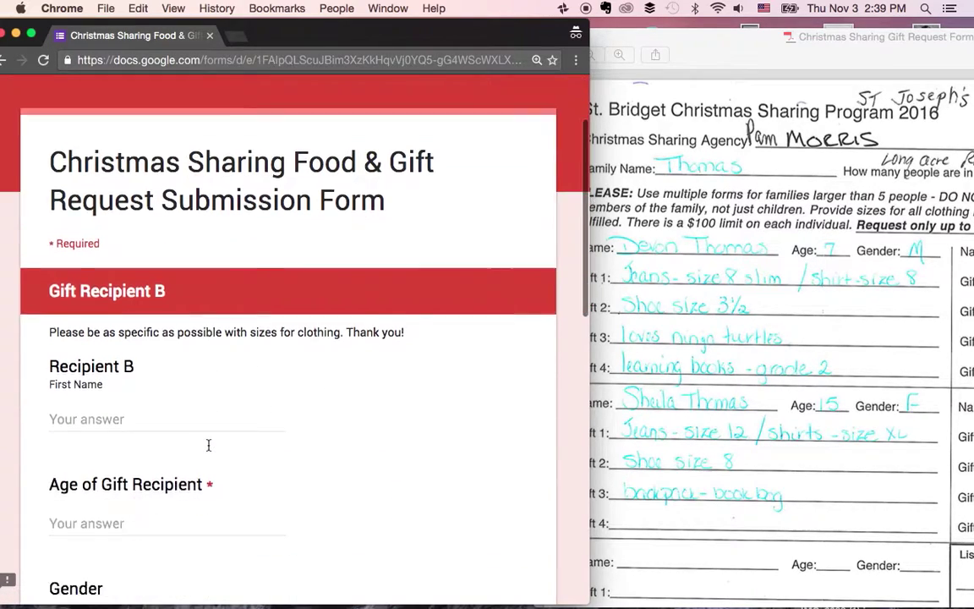
pyautogui.click(140, 346)
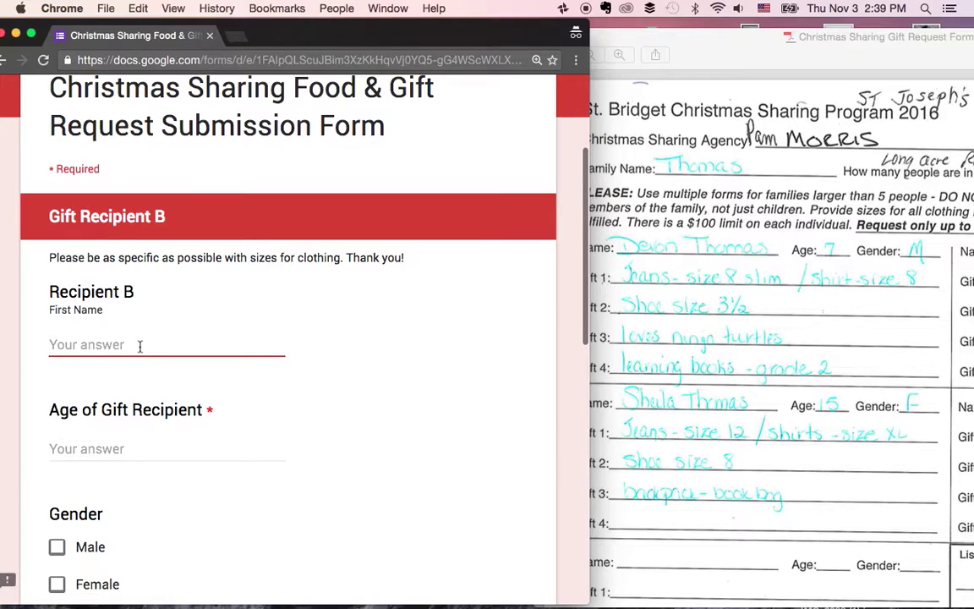
pyautogui.write('Shoes Size 8')
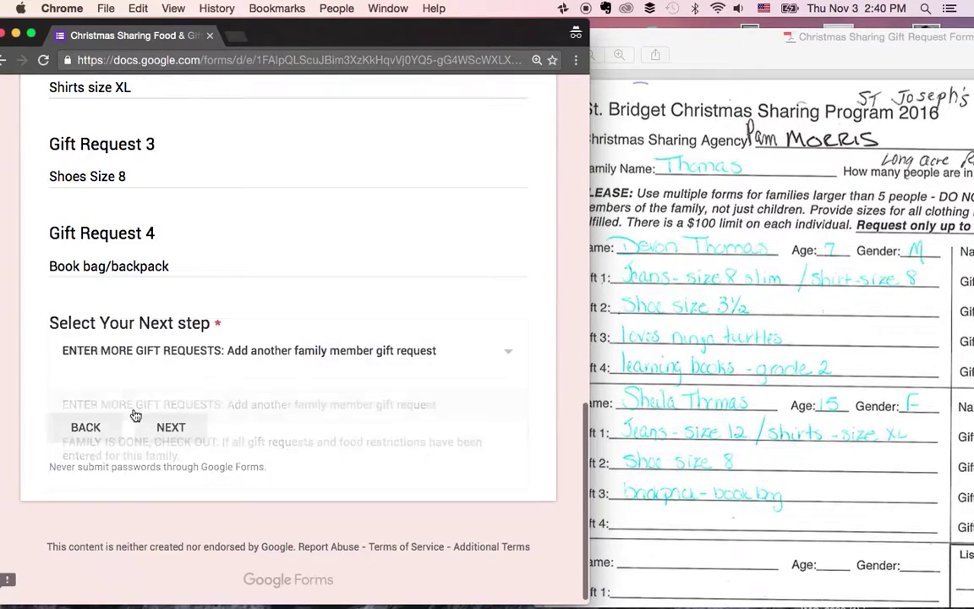
pyautogui.click(169, 418)
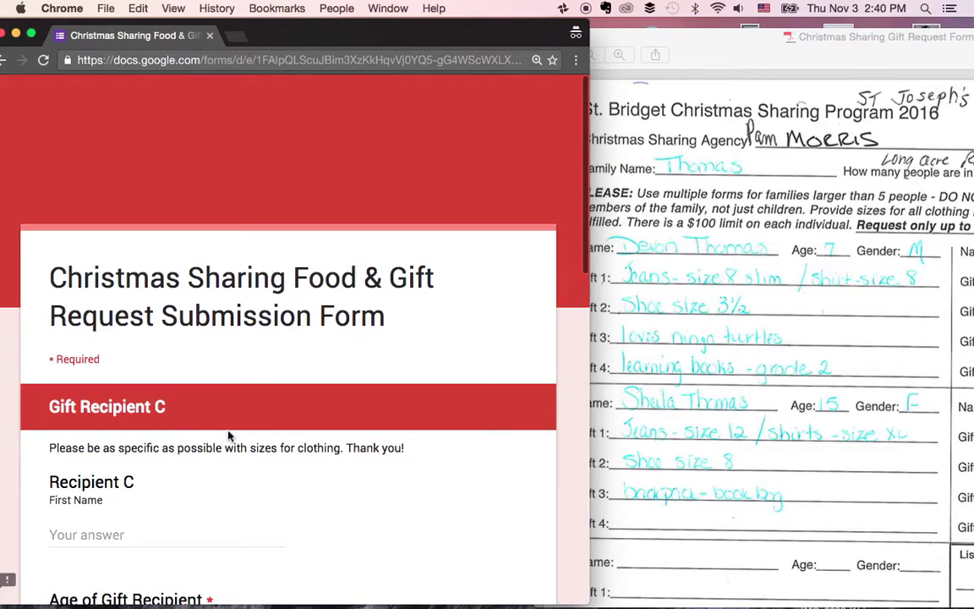
# - Check the scan, fill Recipient C's first name and age, and choose FAMILY IS DONE, CHECK OUT
pyautogui.scroll(-5, 228, 423)
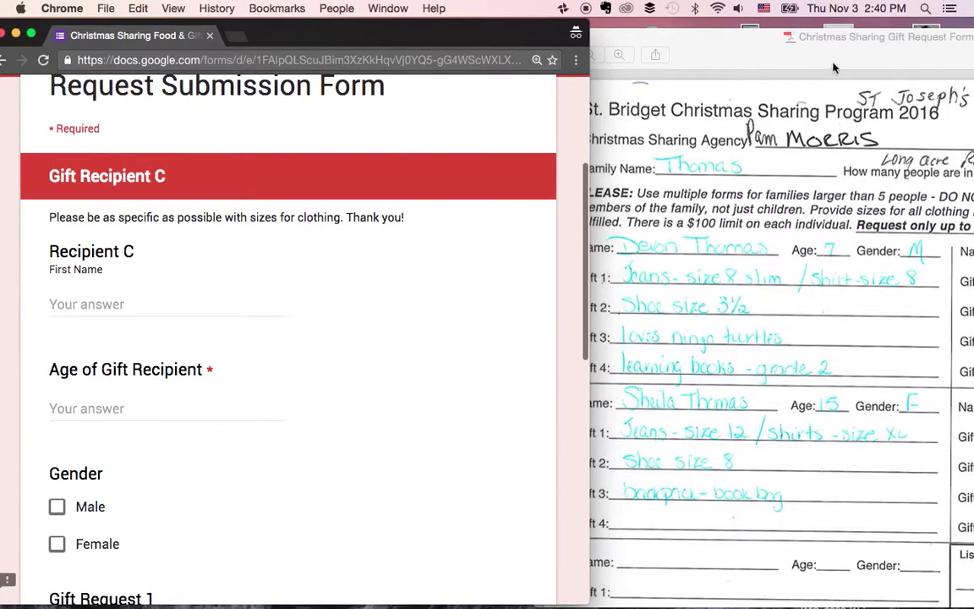
pyautogui.moveTo(843, 39); pyautogui.dragTo(545, 50)
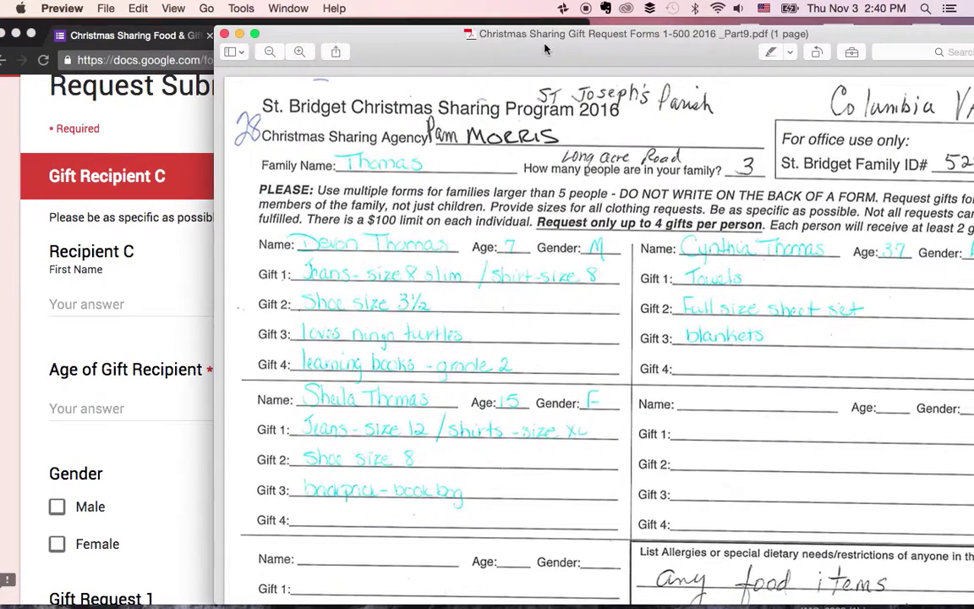
pyautogui.click(181, 45)
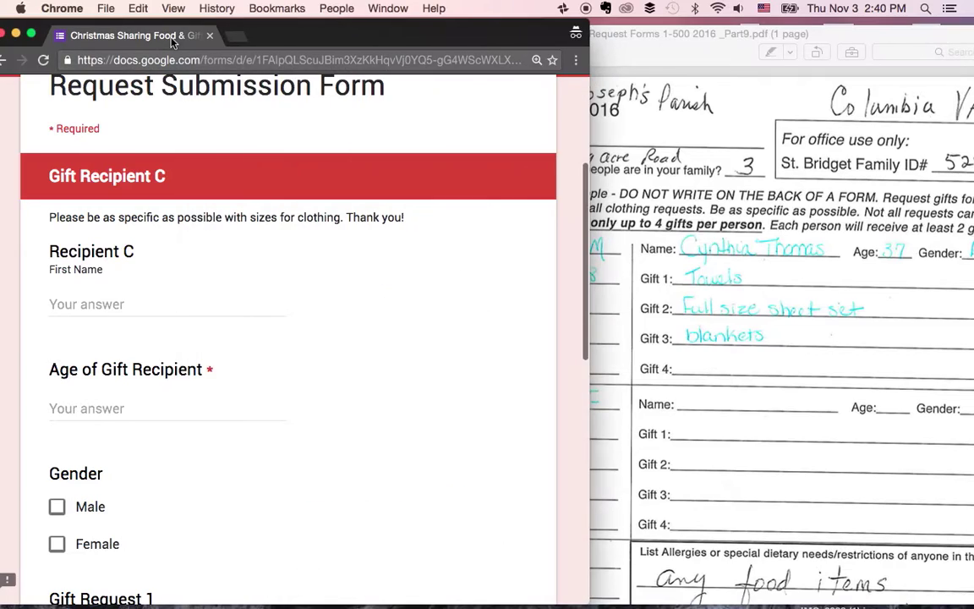
pyautogui.click(123, 304)
pyautogui.write('Cynthia')
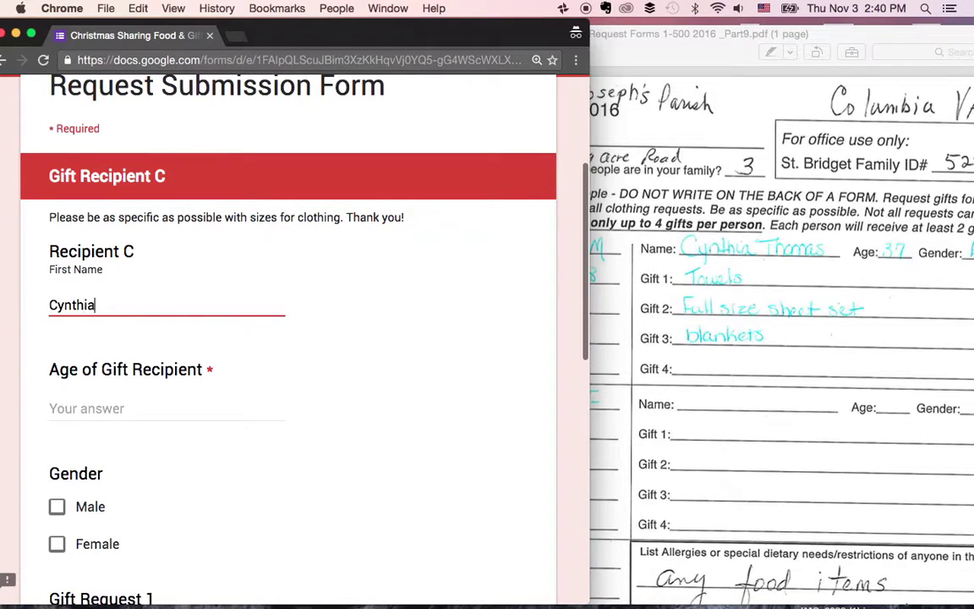
pyautogui.click(127, 408)
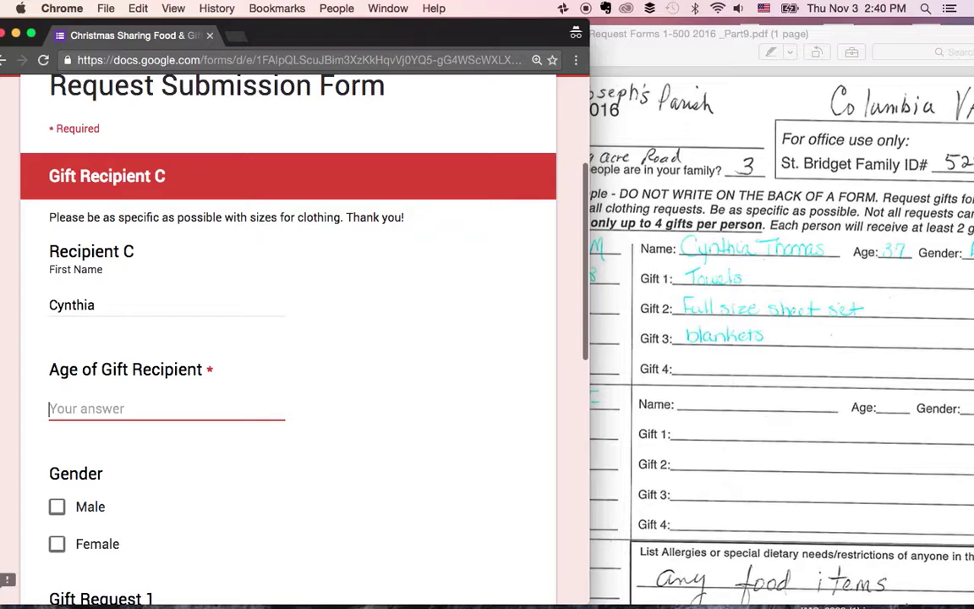
pyautogui.scroll(-7, 163, 391)
pyautogui.click(161, 395)
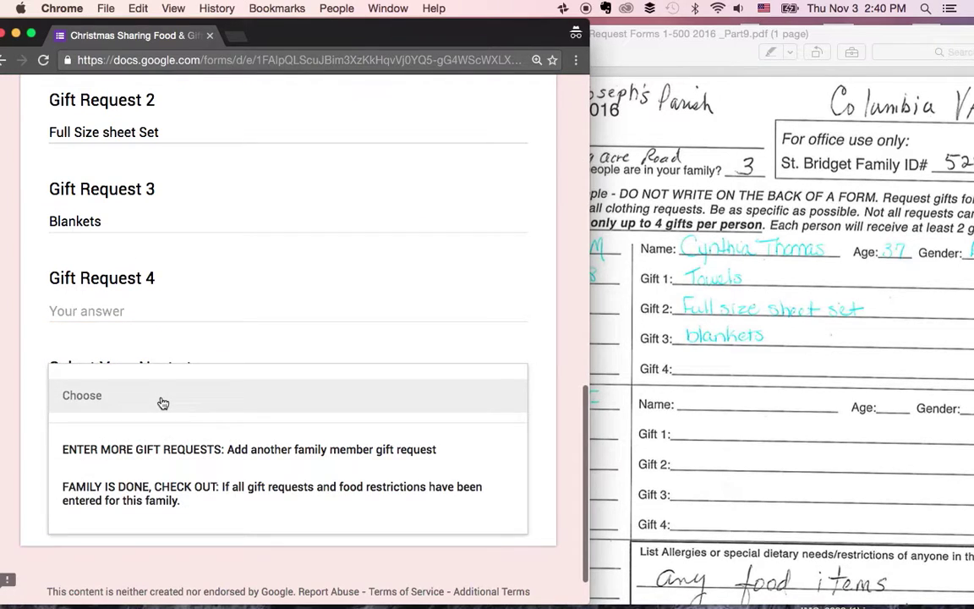
pyautogui.click(170, 491)
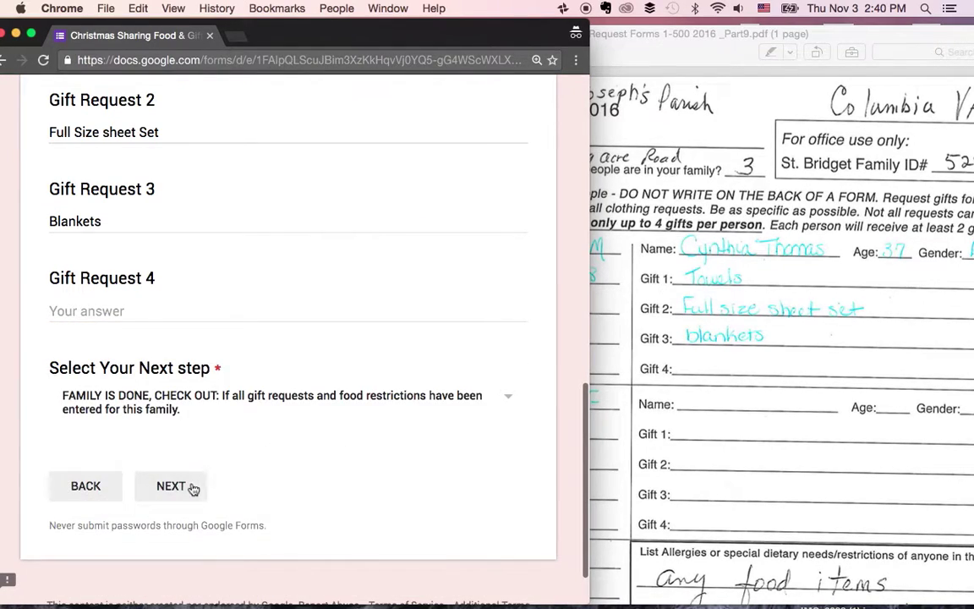
# - Submit the completed family request and start another blank response
pyautogui.click(171, 487)
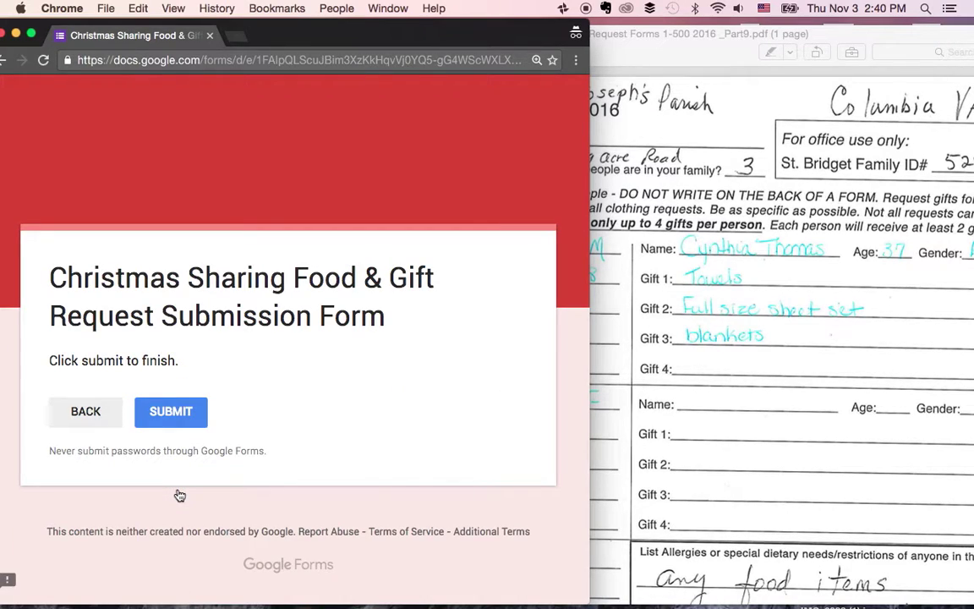
pyautogui.click(187, 422)
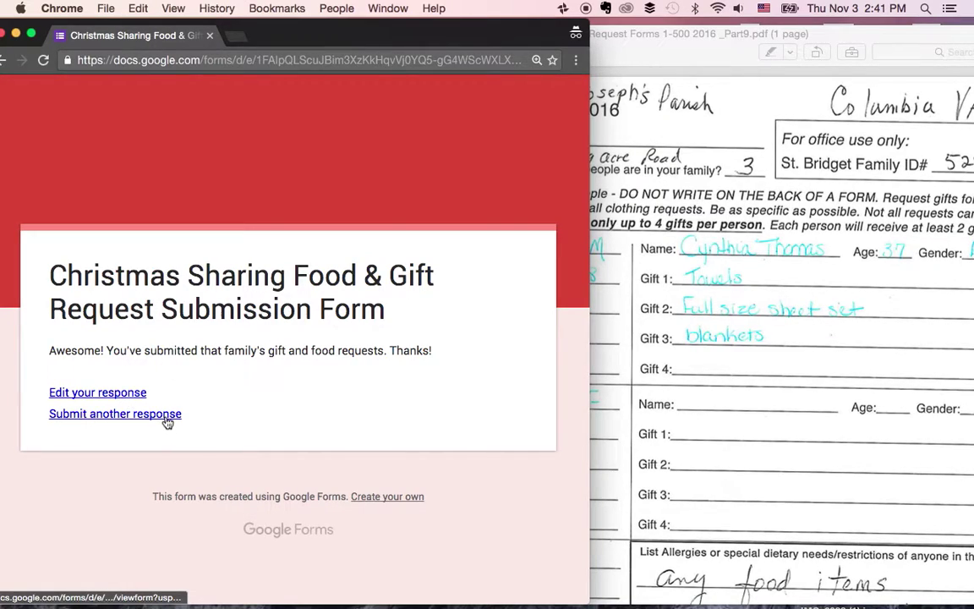
pyautogui.click(167, 414)
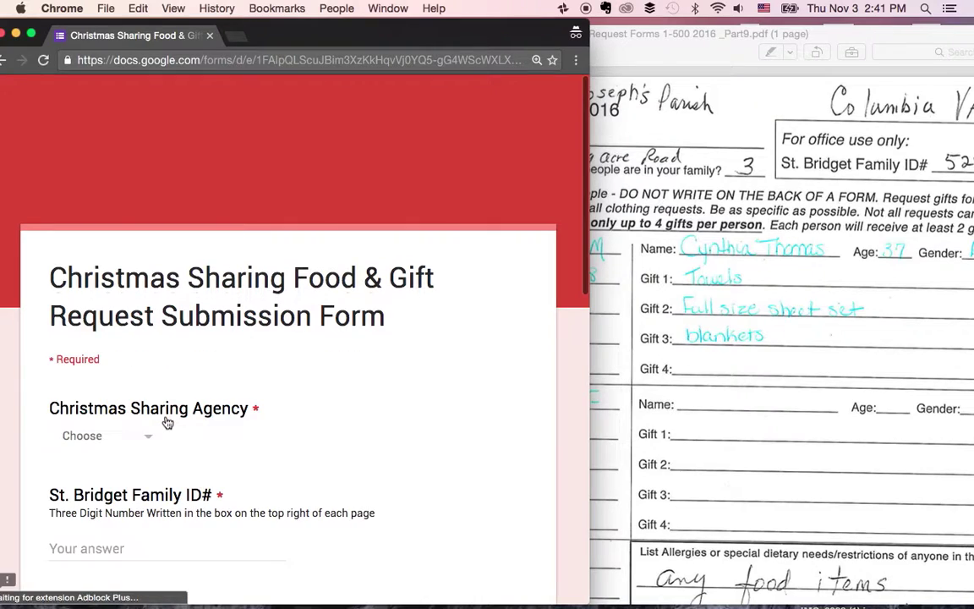
# - Close the scanned request PDF in Preview and nudge the Chrome window slightly right
pyautogui.scroll(-3, 354, 411)
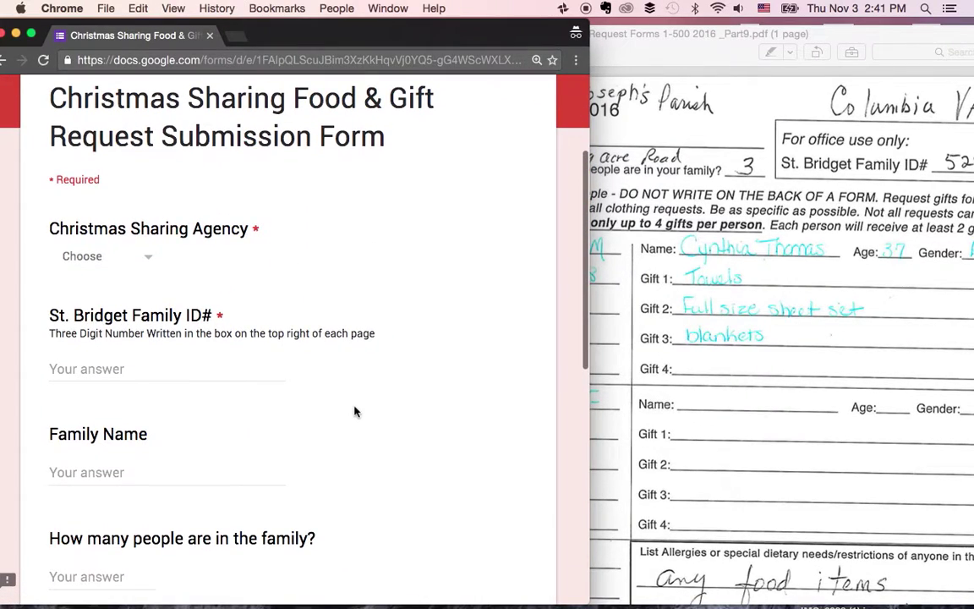
pyautogui.click(770, 209)
pyautogui.moveTo(692, 30); pyautogui.dragTo(571, 49)
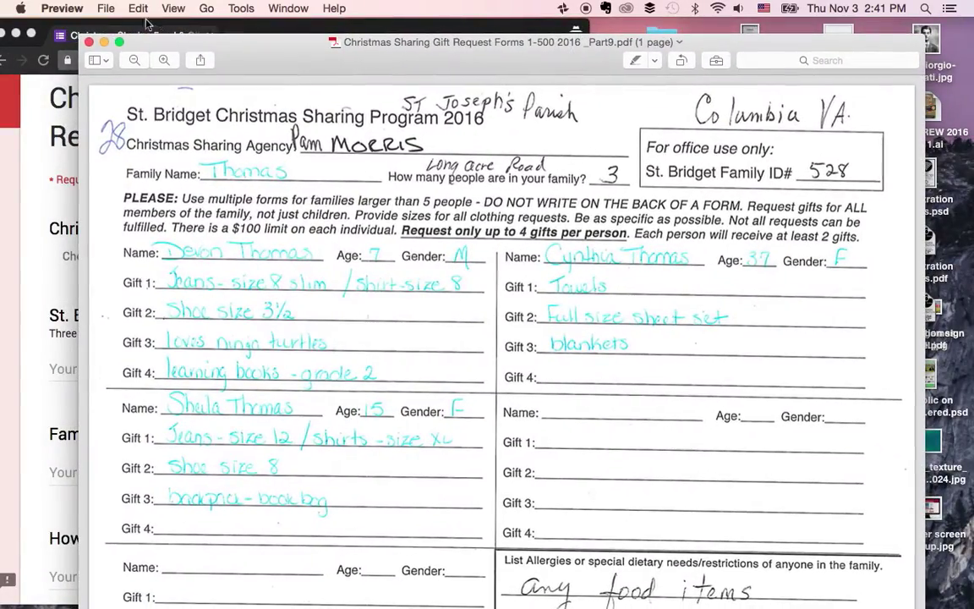
pyautogui.click(89, 42)
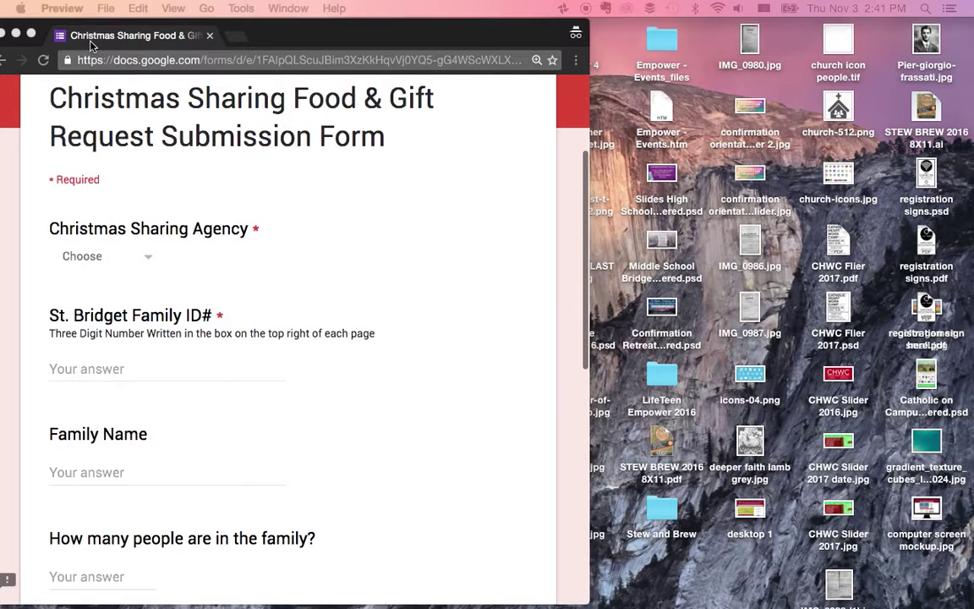
pyautogui.moveTo(285, 25); pyautogui.dragTo(304, 23)
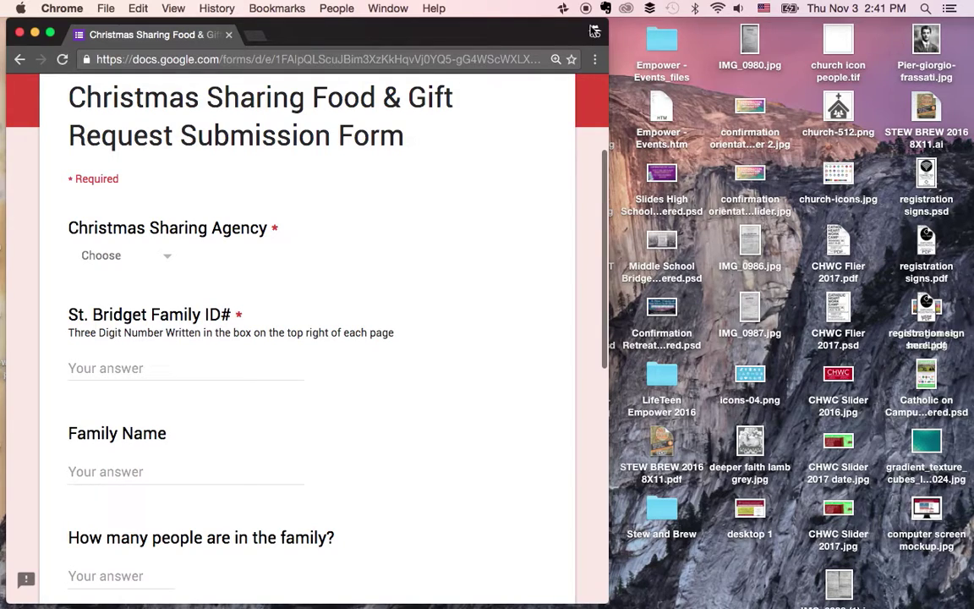